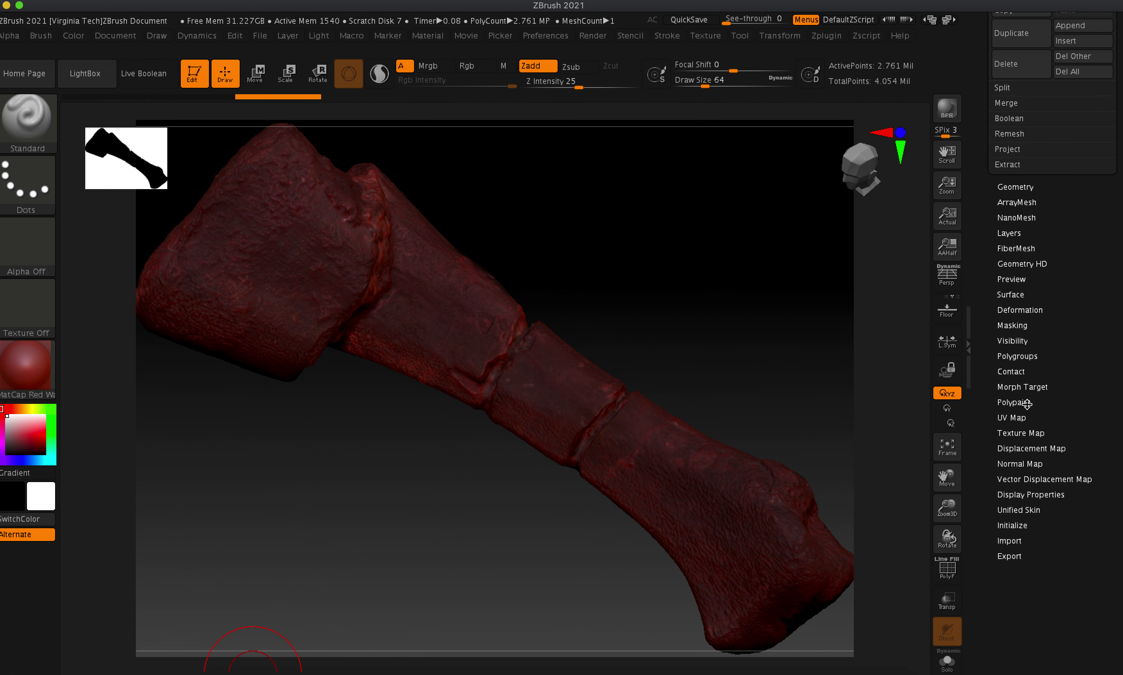
# Enable the Mrgb channel and convert the original metatarsal scan's texture to polypaint
pyautogui.click(1026, 403)
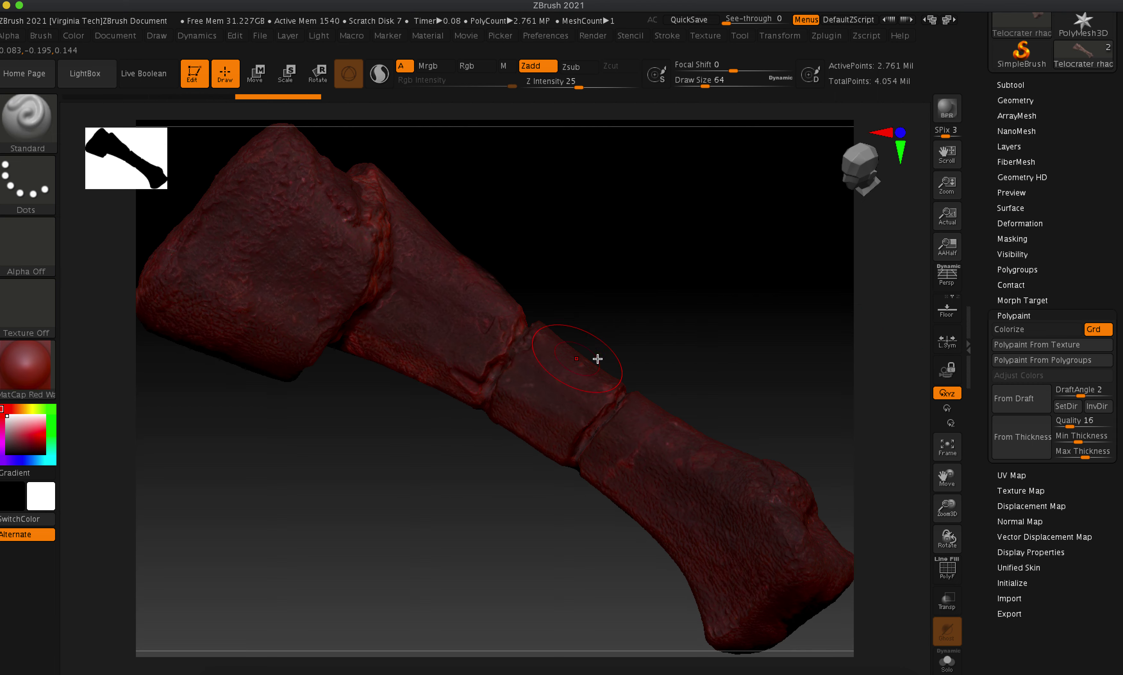
pyautogui.click(1035, 351)
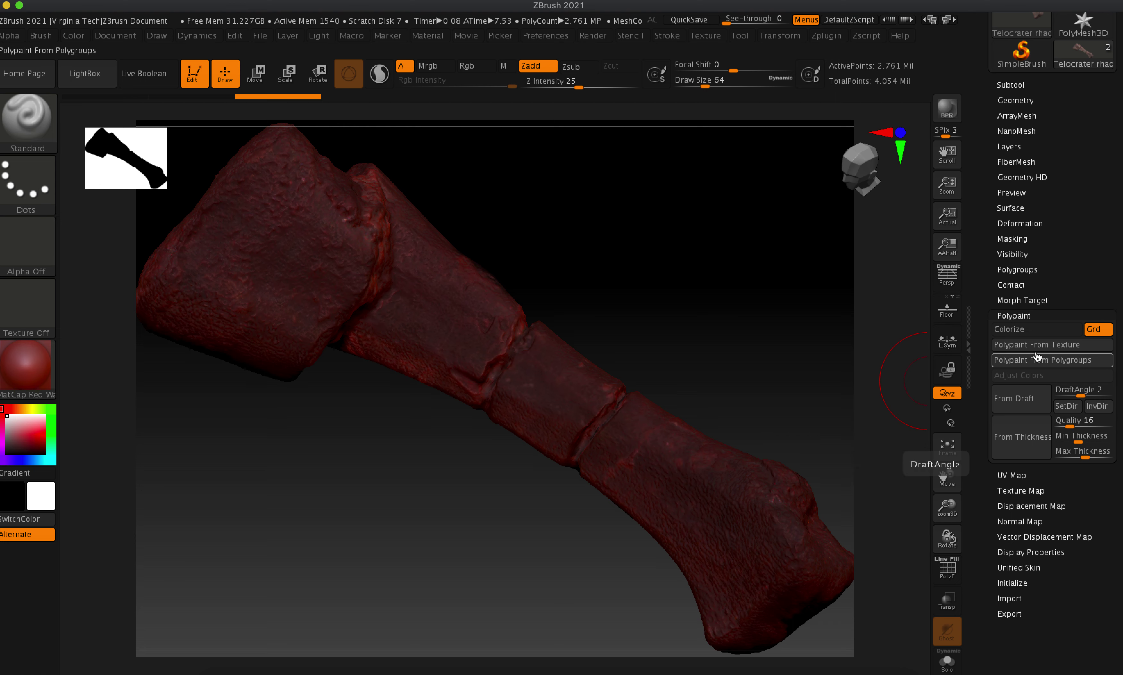
pyautogui.click(429, 67)
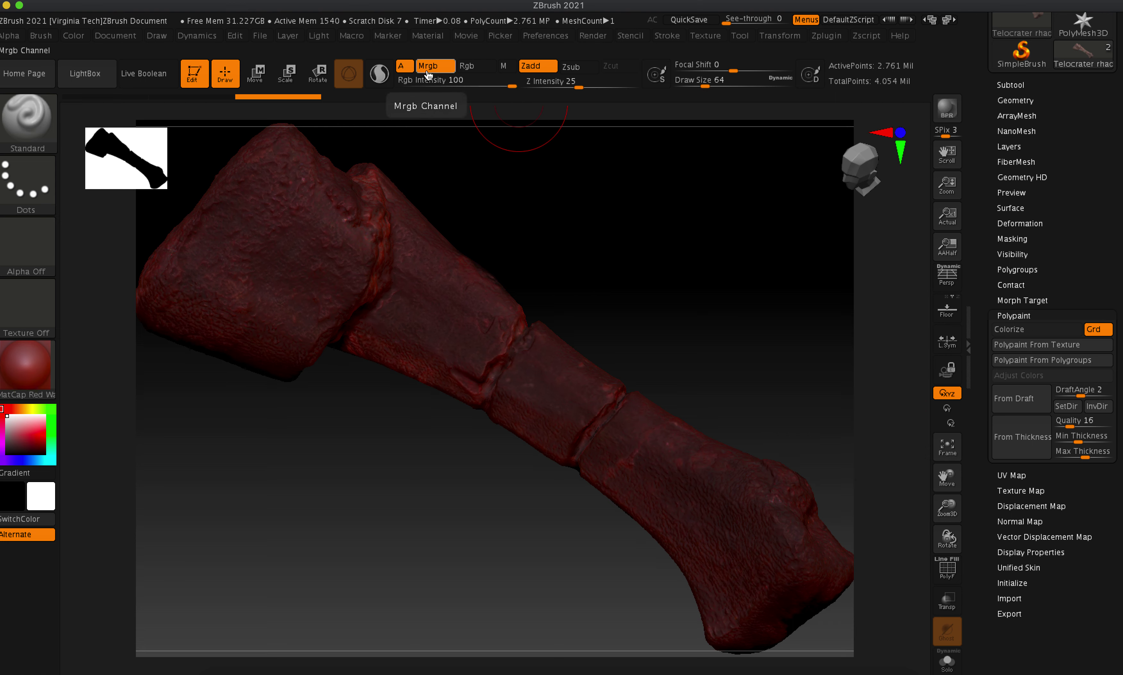
pyautogui.click(1046, 347)
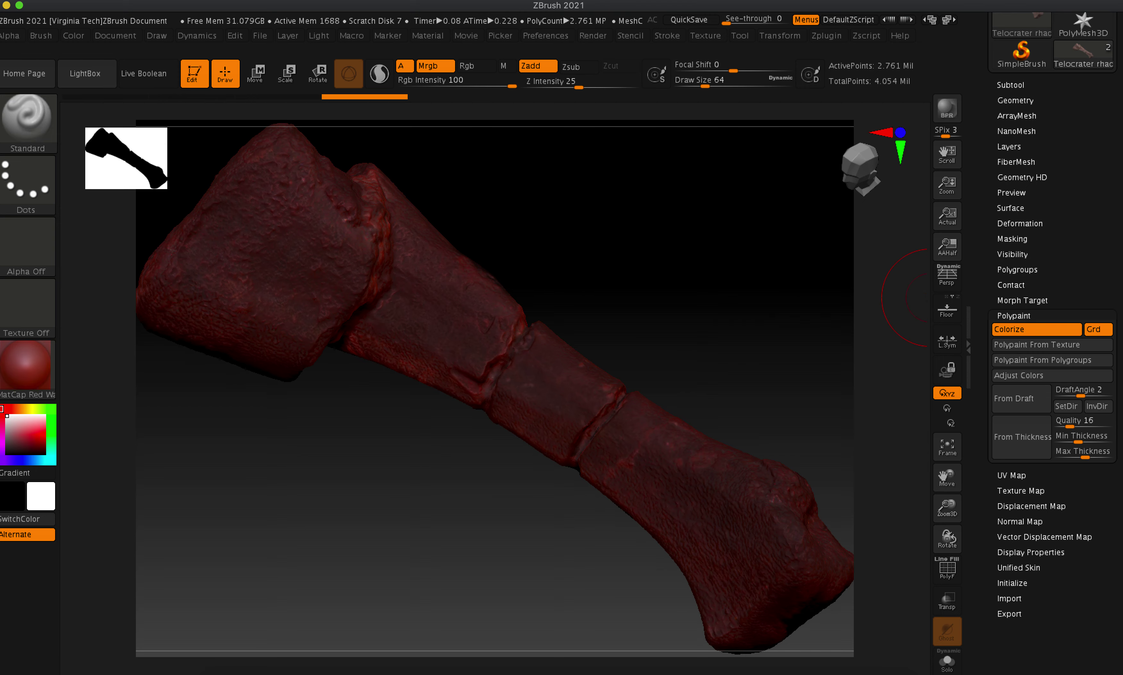
# Make the first metatarsal subtool in the list active and show both metatarsal subtools together
pyautogui.scroll(5, 1004, 263)
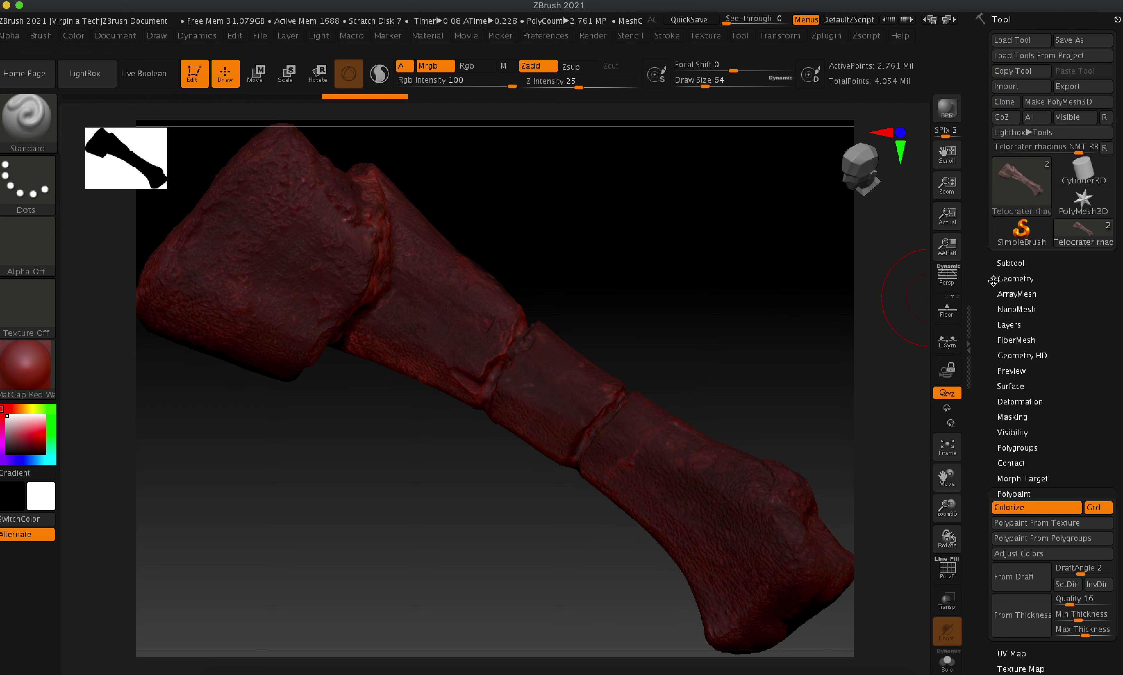
pyautogui.click(1004, 264)
pyautogui.click(1086, 310)
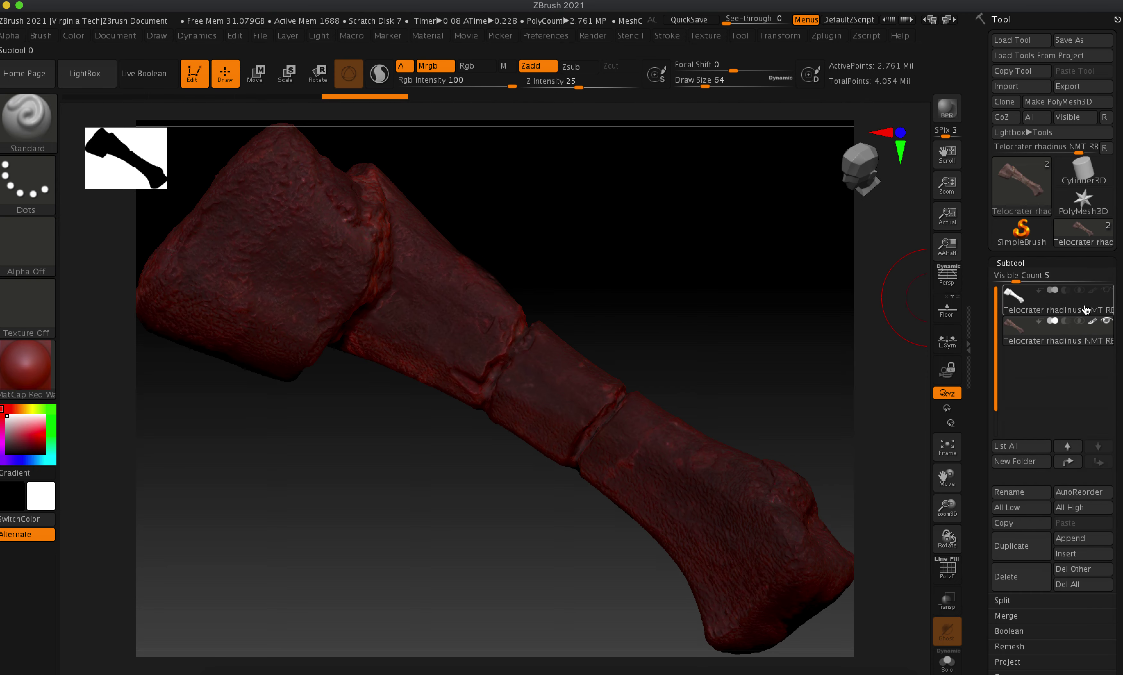
pyautogui.moveTo(1086, 310)
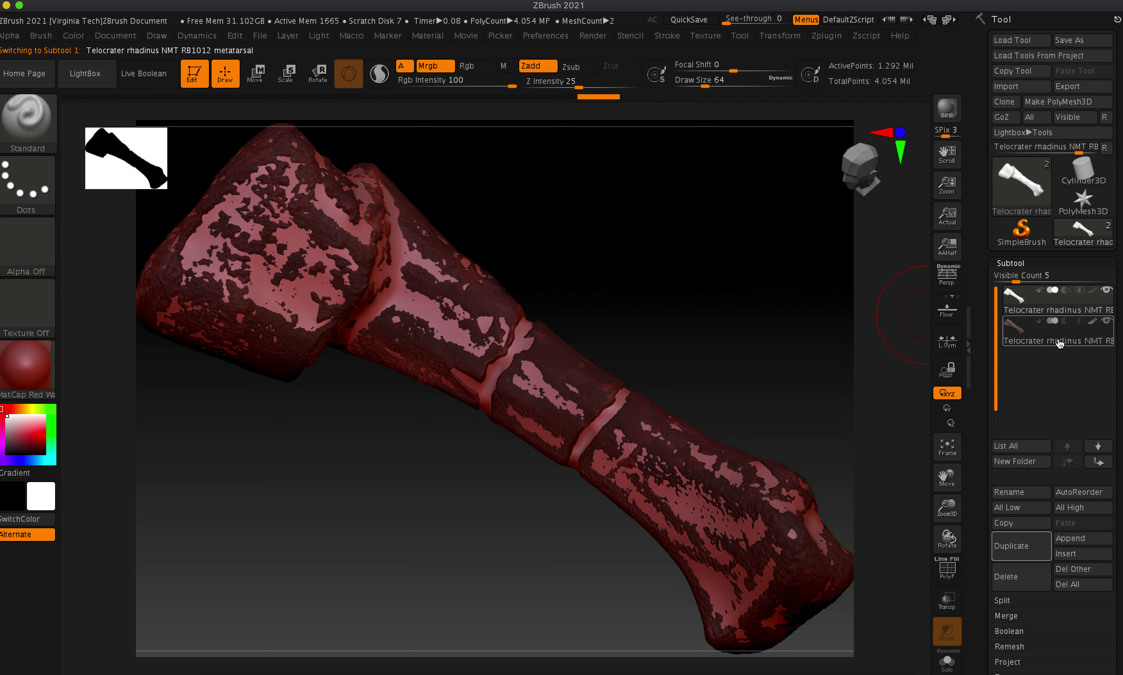
pyautogui.moveTo(1052, 315)
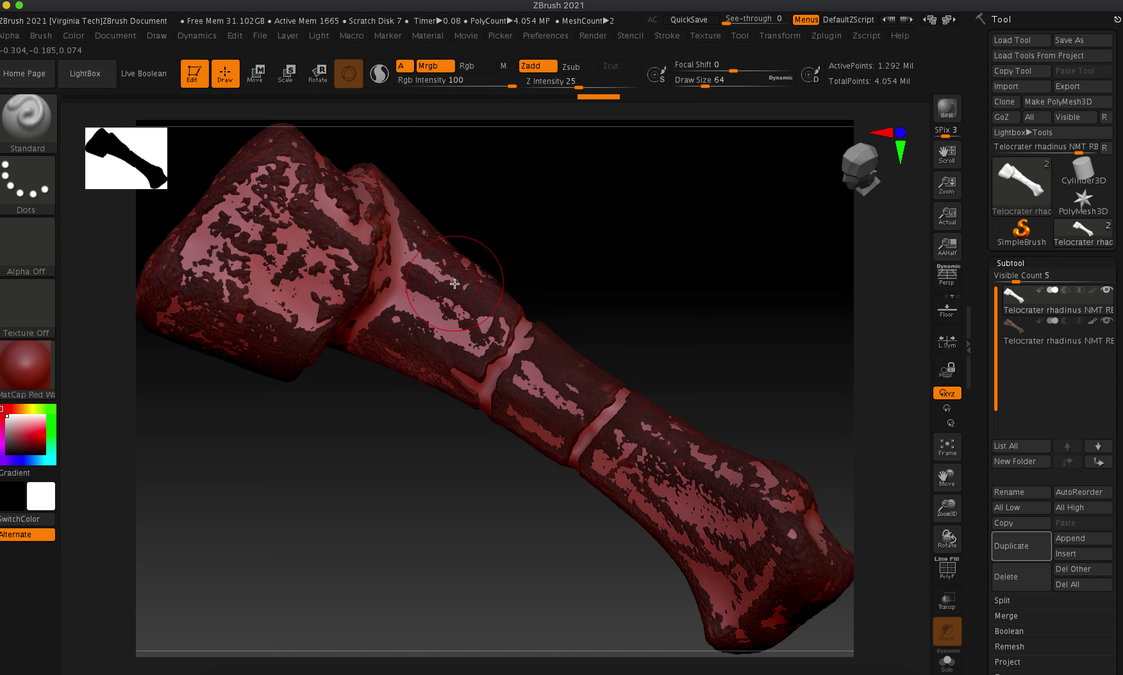
# Project the original scan's geometry and polypaint onto the active metatarsal subtool with ProjectAll at its highest subdivision level
pyautogui.scroll(-10, 1119, 332)
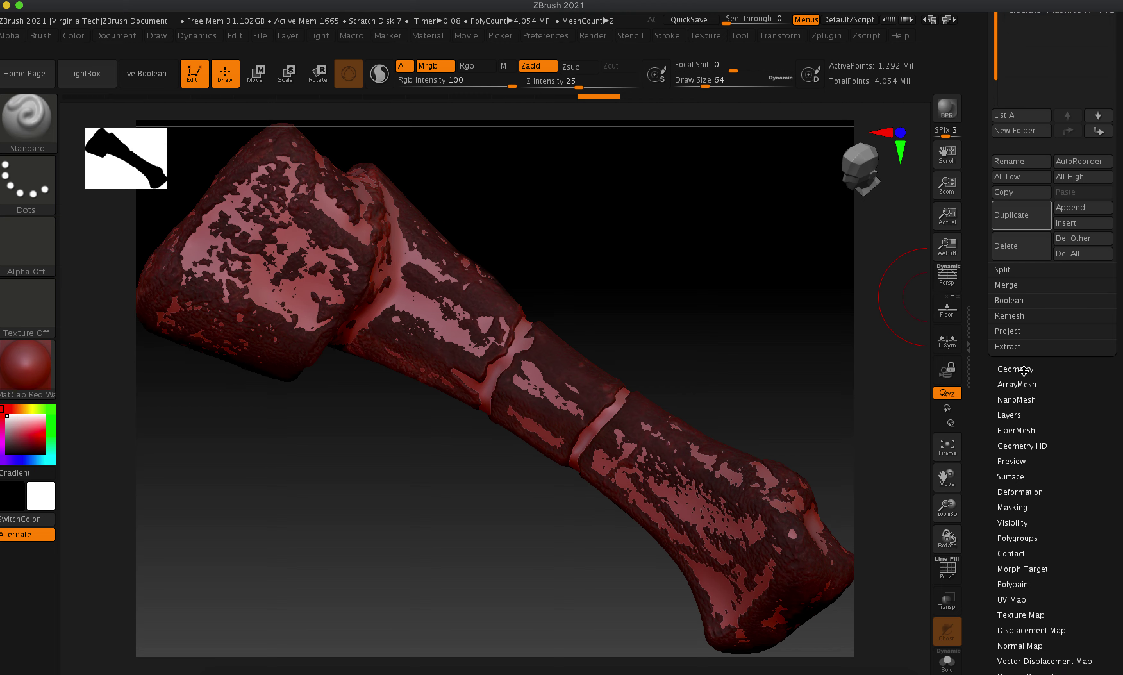
pyautogui.click(1014, 369)
pyautogui.scroll(-3, 1095, 358)
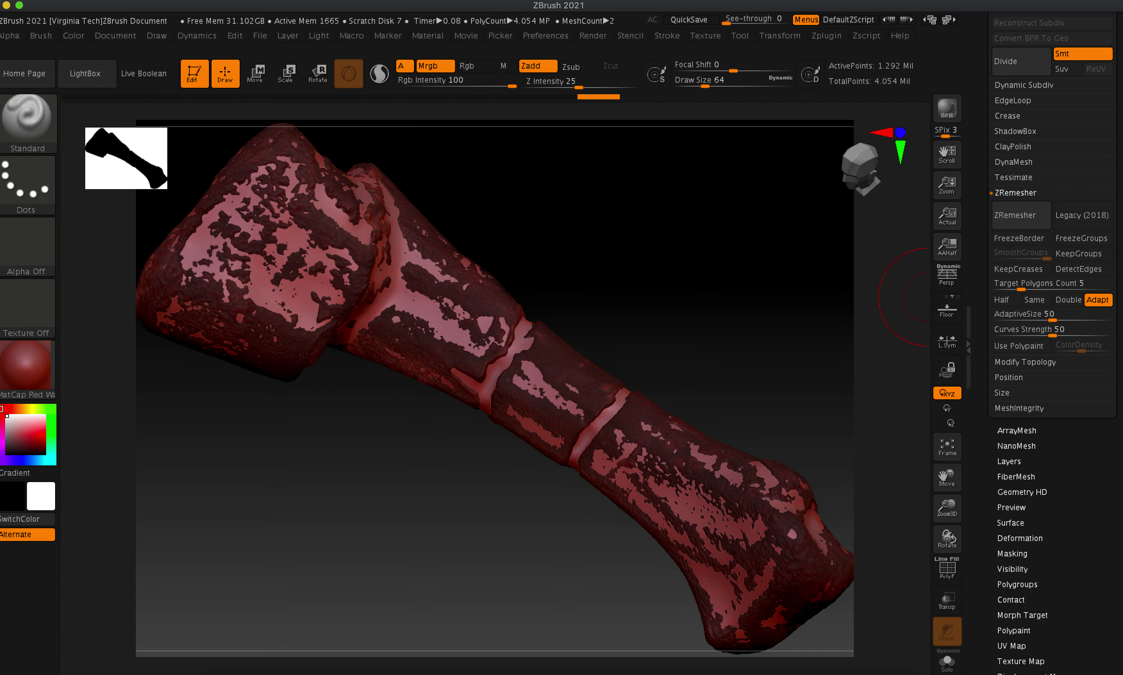
pyautogui.scroll(7, 1052, 342)
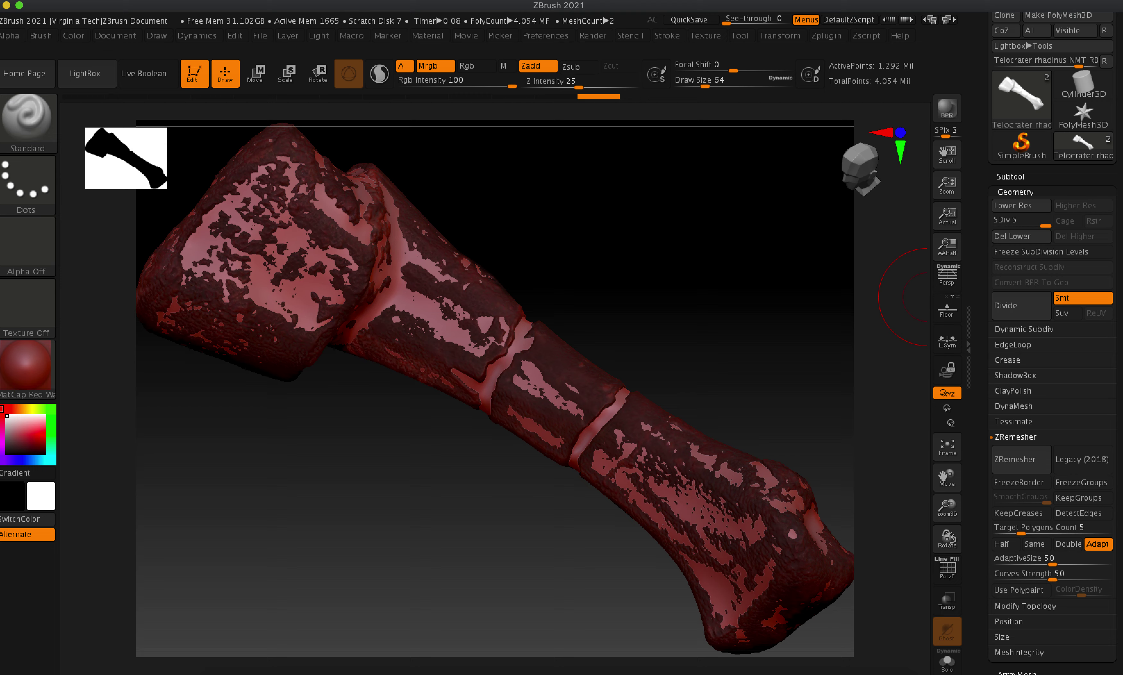
pyautogui.click(1032, 177)
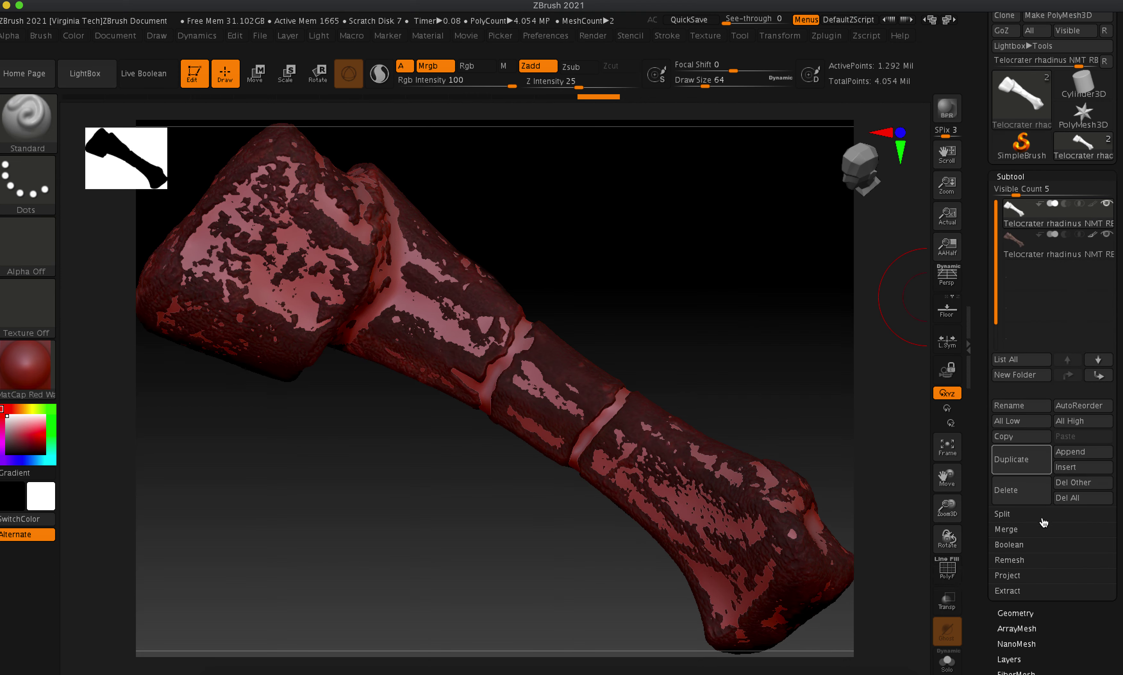
pyautogui.click(1020, 581)
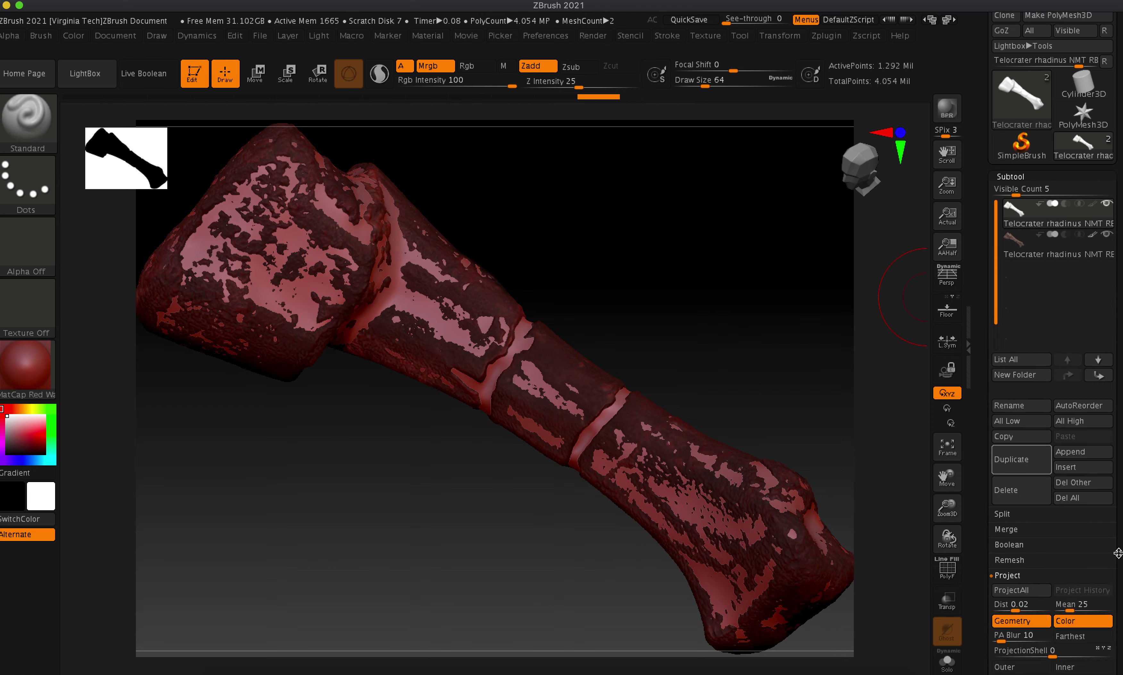
pyautogui.moveTo(1120, 558); pyautogui.dragTo(1115, 462)
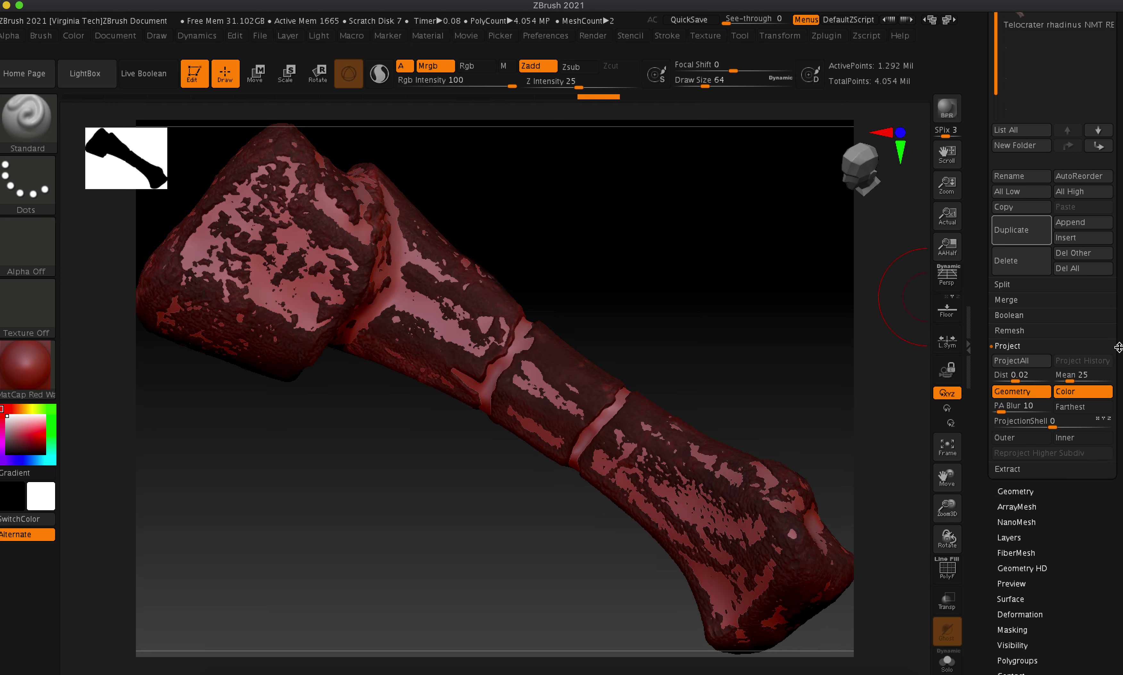
pyautogui.click(1025, 362)
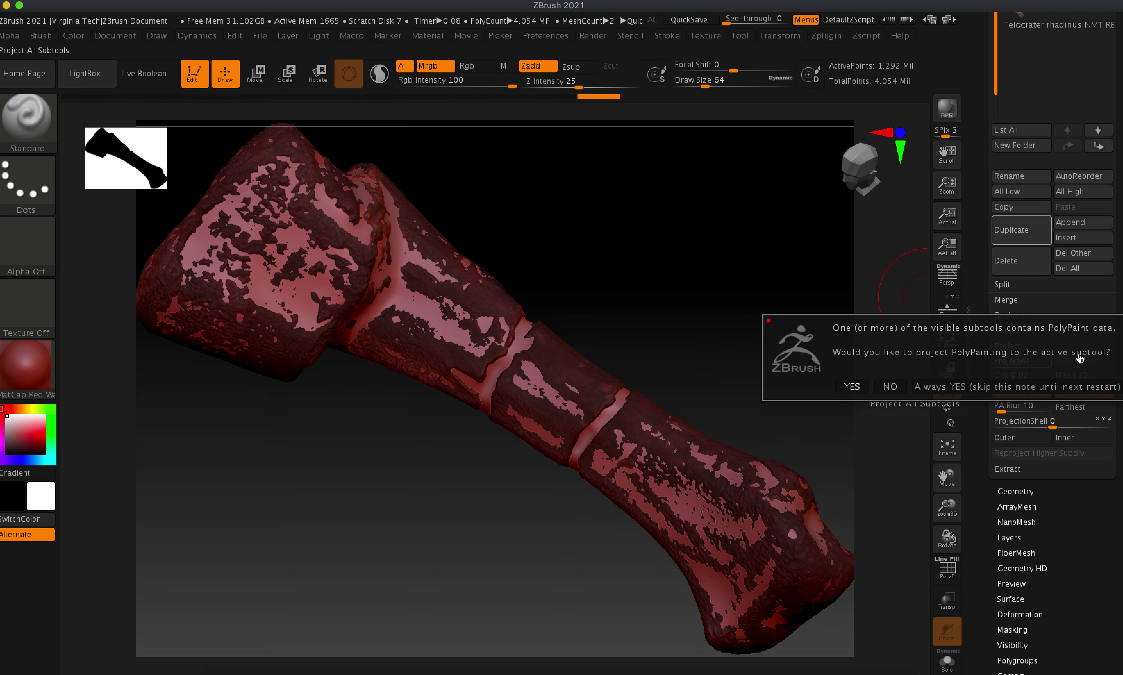
pyautogui.click(851, 386)
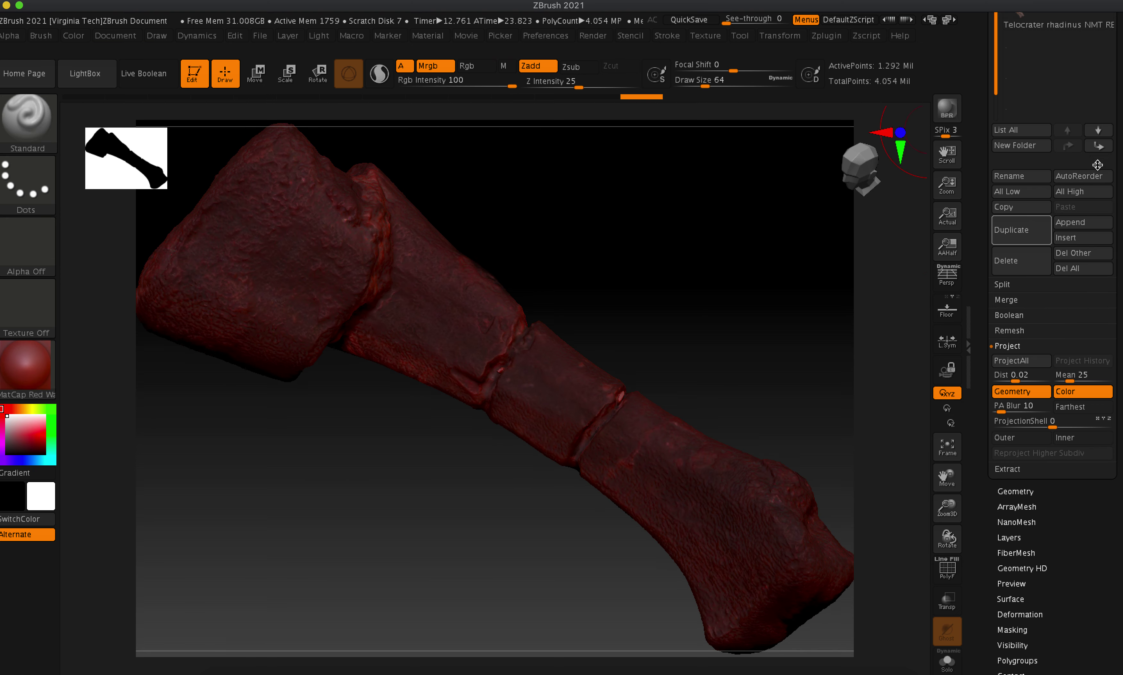
# Isolate the projected metatarsal by hiding the original scan, and examine its surface detail and colour from several angles
pyautogui.moveTo(1116, 175); pyautogui.dragTo(1117, 319)
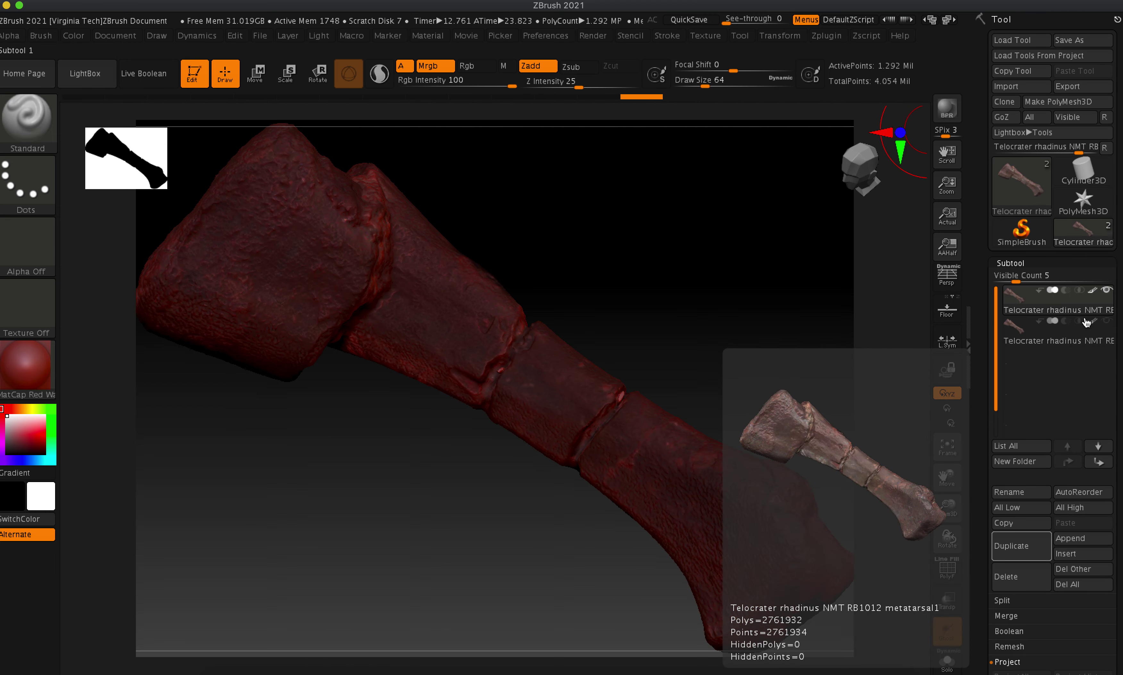
pyautogui.moveTo(1077, 316)
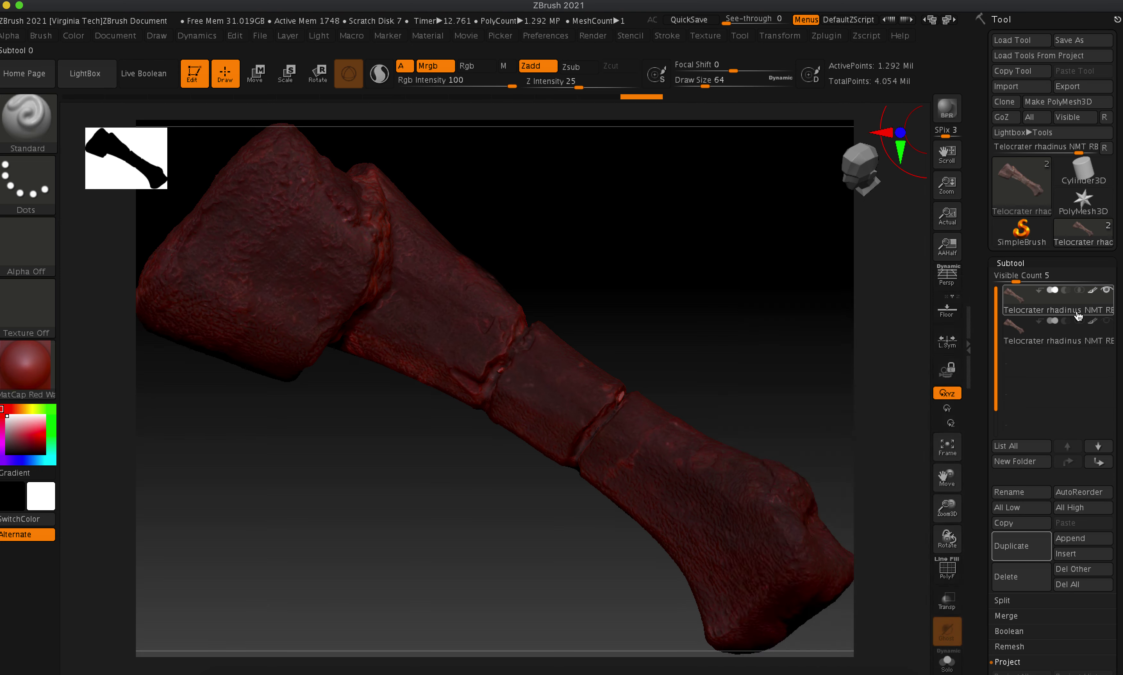
pyautogui.moveTo(691, 293); pyautogui.dragTo(699, 206)
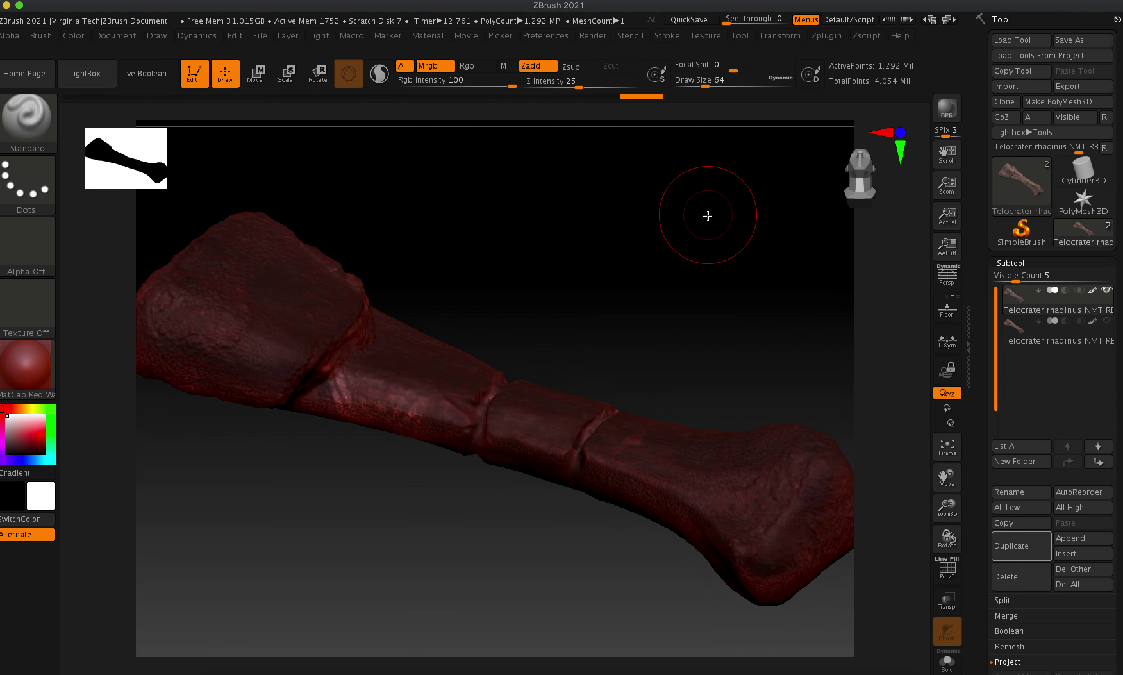
pyautogui.moveTo(943, 477); pyautogui.dragTo(958, 458)
pyautogui.moveTo(719, 243); pyautogui.dragTo(711, 297)
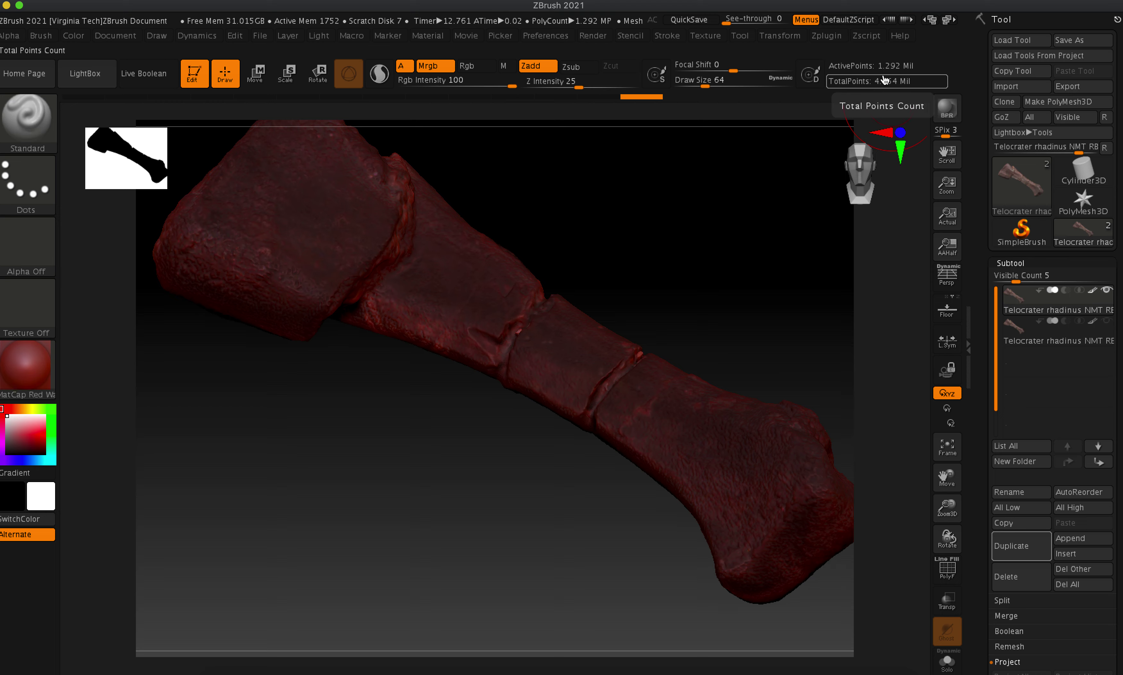
pyautogui.moveTo(687, 288); pyautogui.dragTo(769, 401)
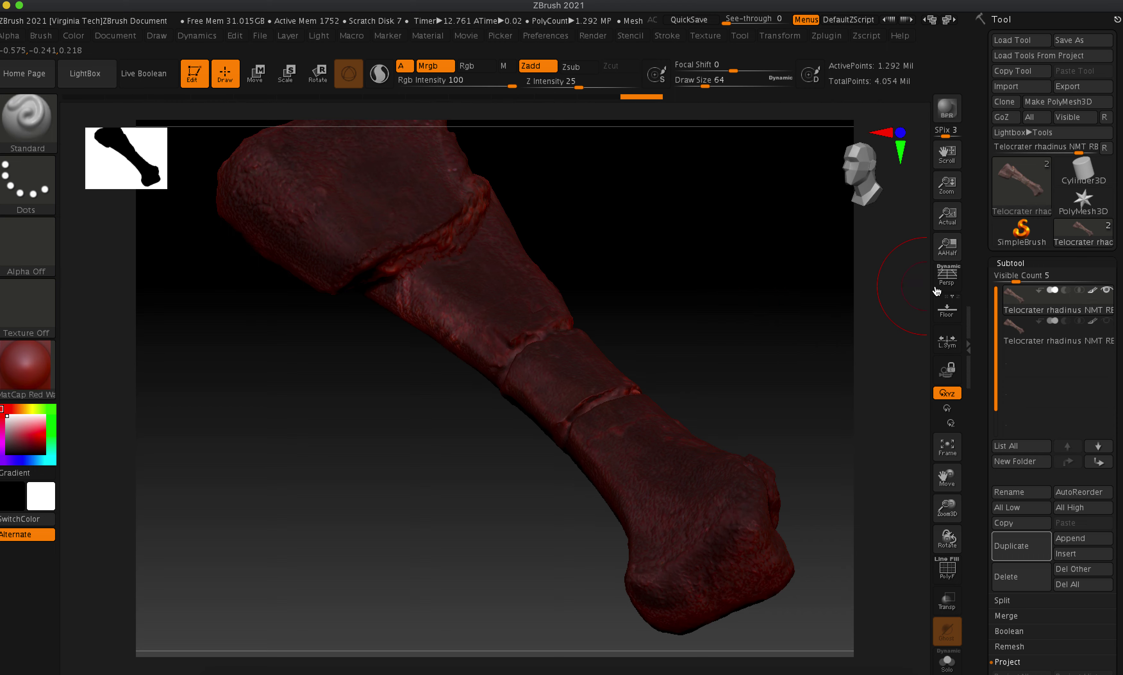
pyautogui.moveTo(1119, 358)
pyautogui.mouseDown()
pyautogui.moveTo(1118, 81)
pyautogui.moveTo(1118, 335)
pyautogui.mouseUp()
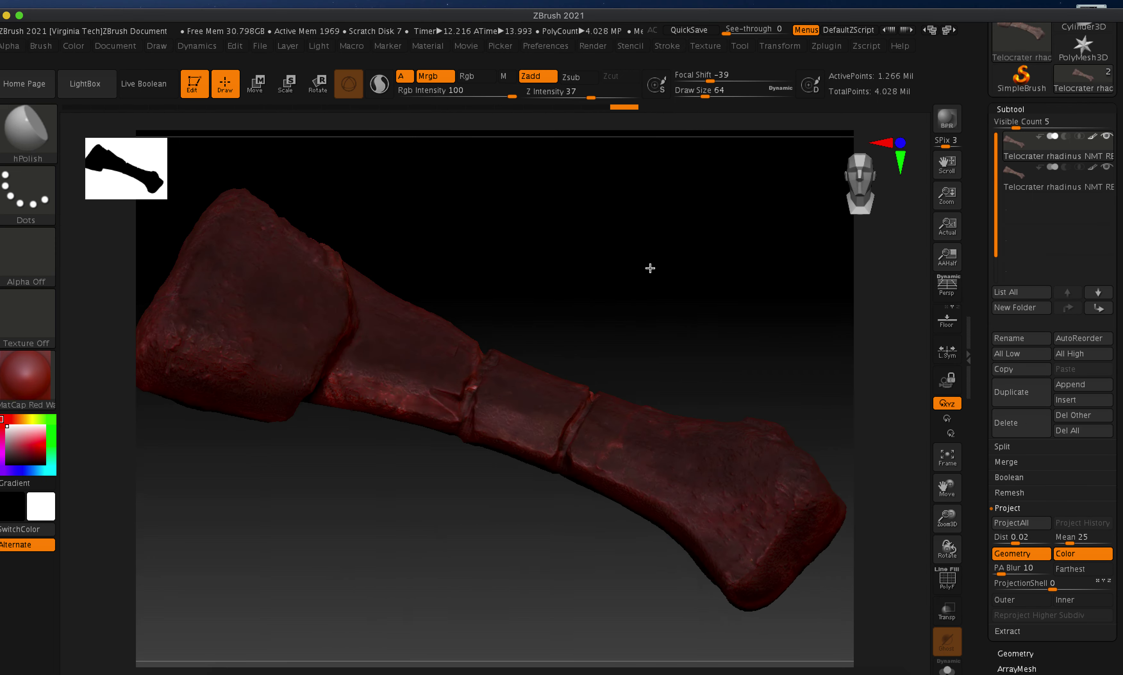
# Inspect the bone from several angles and hide the second subtool, leaving only the first metatarsal subtool shown
pyautogui.moveTo(649, 266)
pyautogui.mouseDown()
pyautogui.moveTo(628, 266)
pyautogui.moveTo(603, 296)
pyautogui.moveTo(606, 322)
pyautogui.mouseUp()
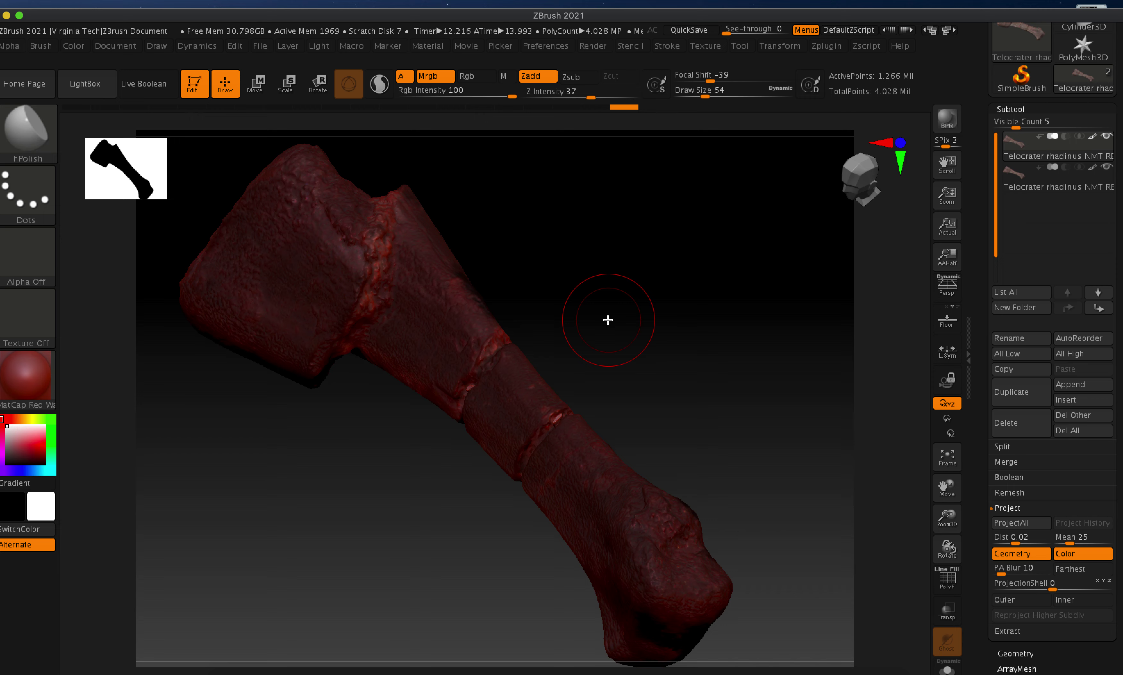
pyautogui.moveTo(612, 318)
pyautogui.mouseDown()
pyautogui.moveTo(643, 304)
pyautogui.moveTo(634, 306)
pyautogui.mouseUp()
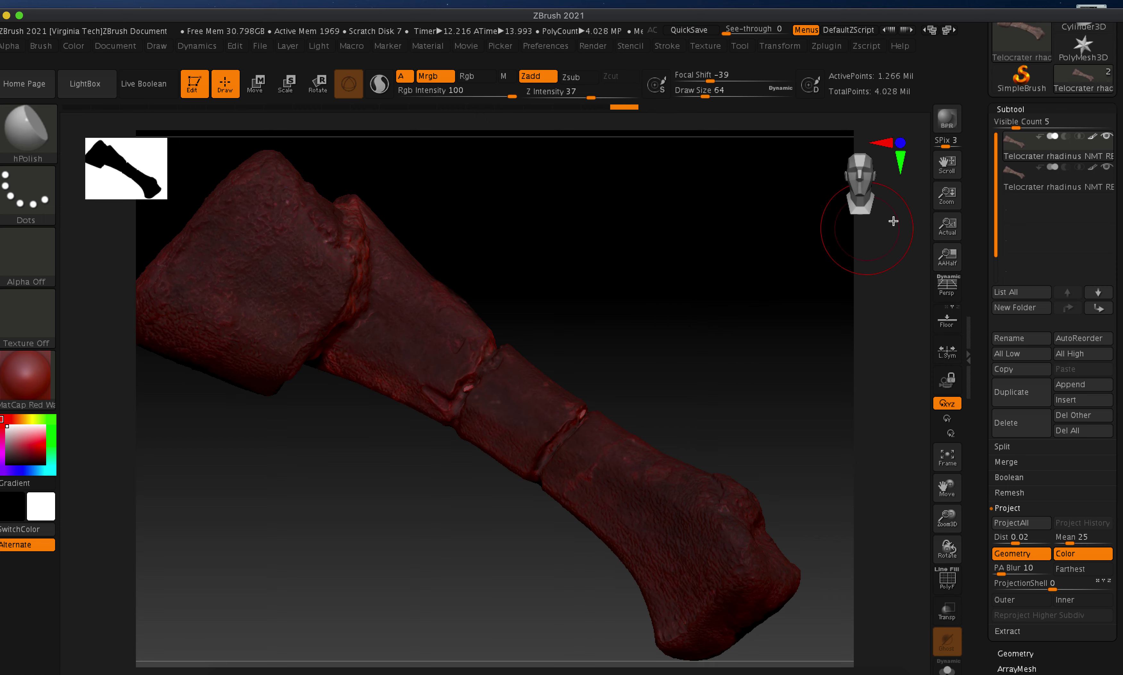
pyautogui.click(1106, 167)
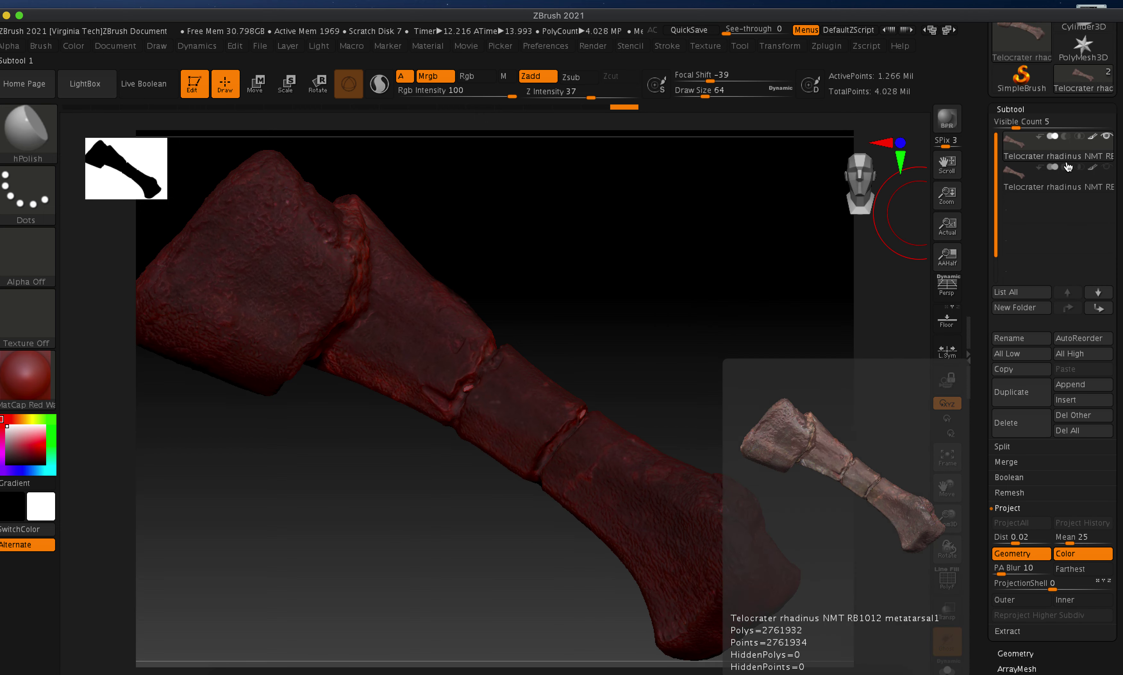
pyautogui.click(1065, 160)
pyautogui.moveTo(692, 188); pyautogui.dragTo(643, 270)
pyautogui.moveTo(574, 319); pyautogui.dragTo(674, 324)
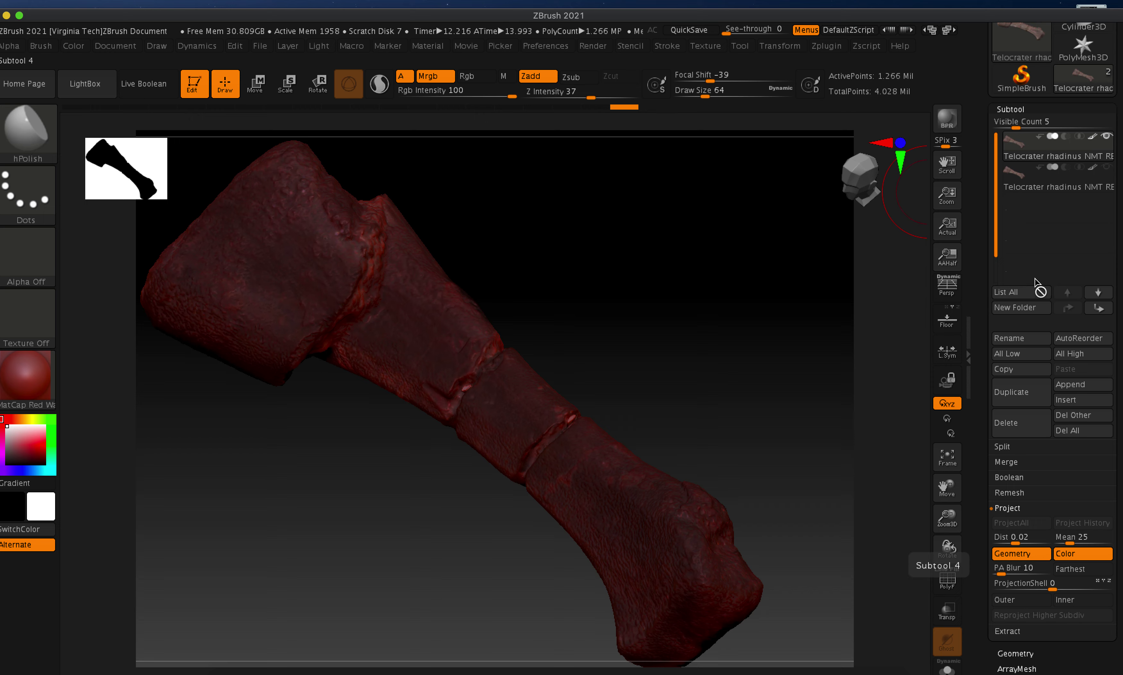
# Set the active metatarsal subtool's subdivision level to 1 and check the low-resolution mesh
pyautogui.scroll(-5, 1115, 331)
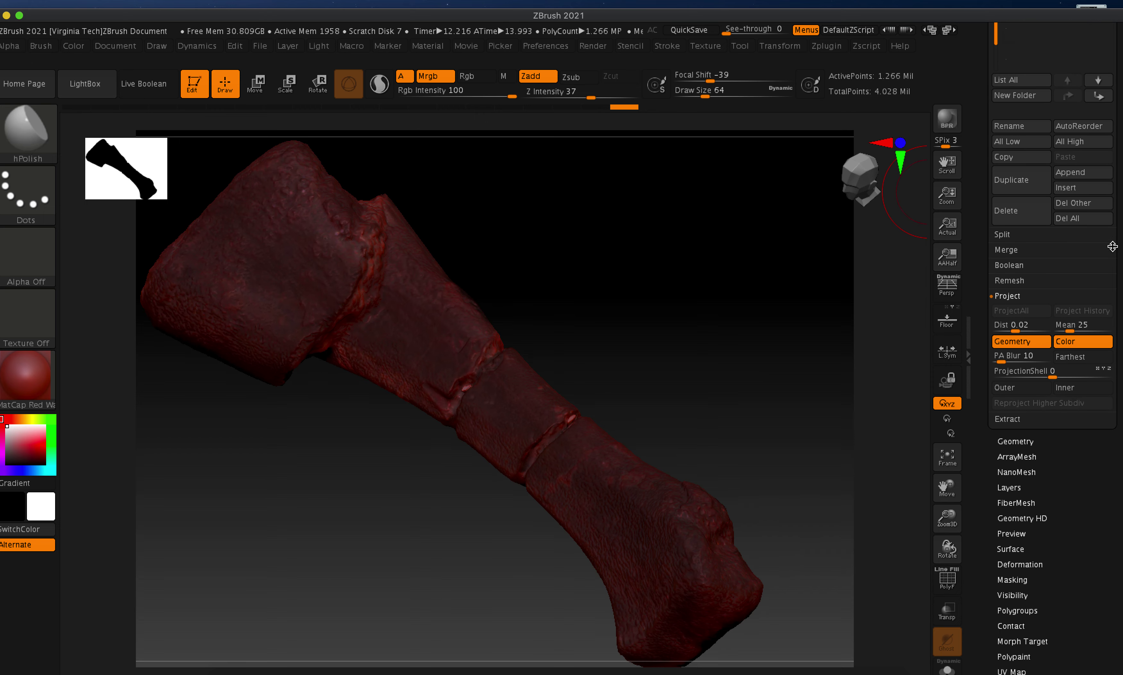
pyautogui.click(1021, 441)
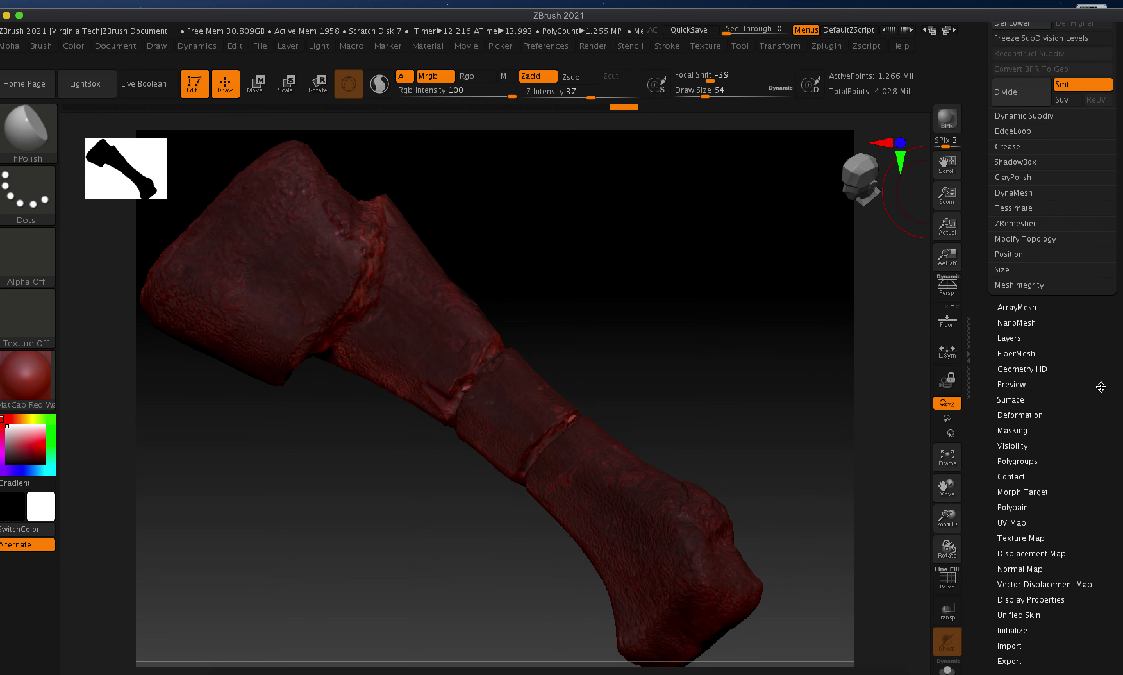
pyautogui.scroll(5, 1048, 137)
pyautogui.moveTo(1043, 123); pyautogui.dragTo(996, 128)
pyautogui.moveTo(626, 323); pyautogui.dragTo(639, 249)
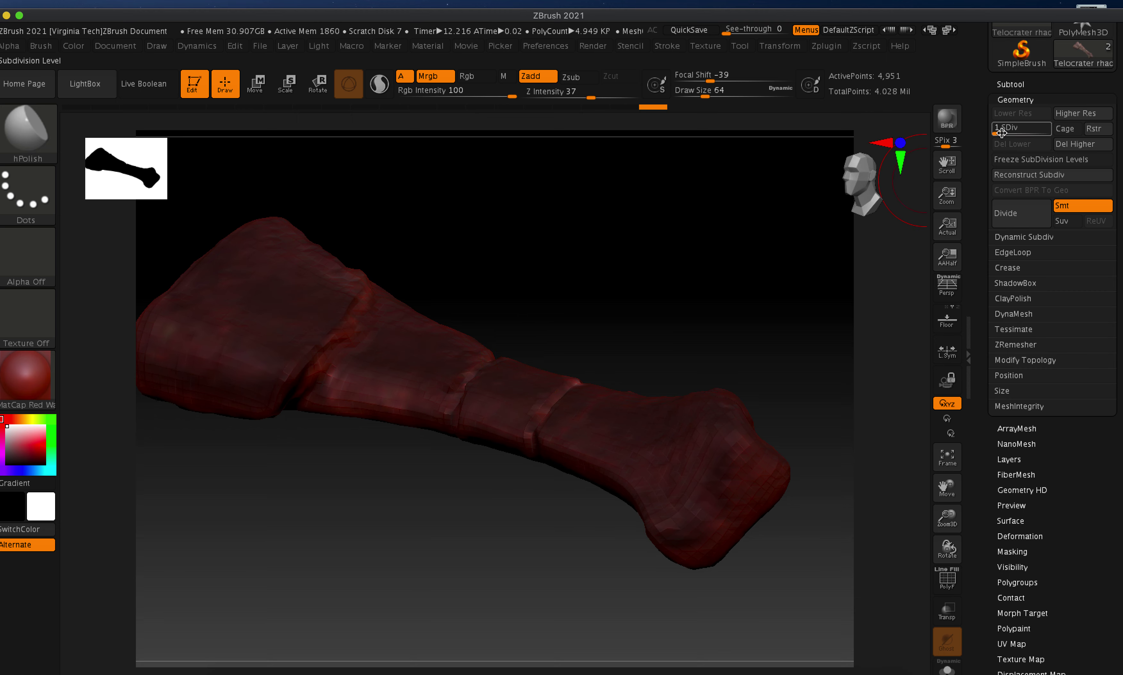
pyautogui.moveTo(1000, 128)
pyautogui.mouseDown()
pyautogui.moveTo(1057, 129)
pyautogui.moveTo(996, 127)
pyautogui.mouseUp()
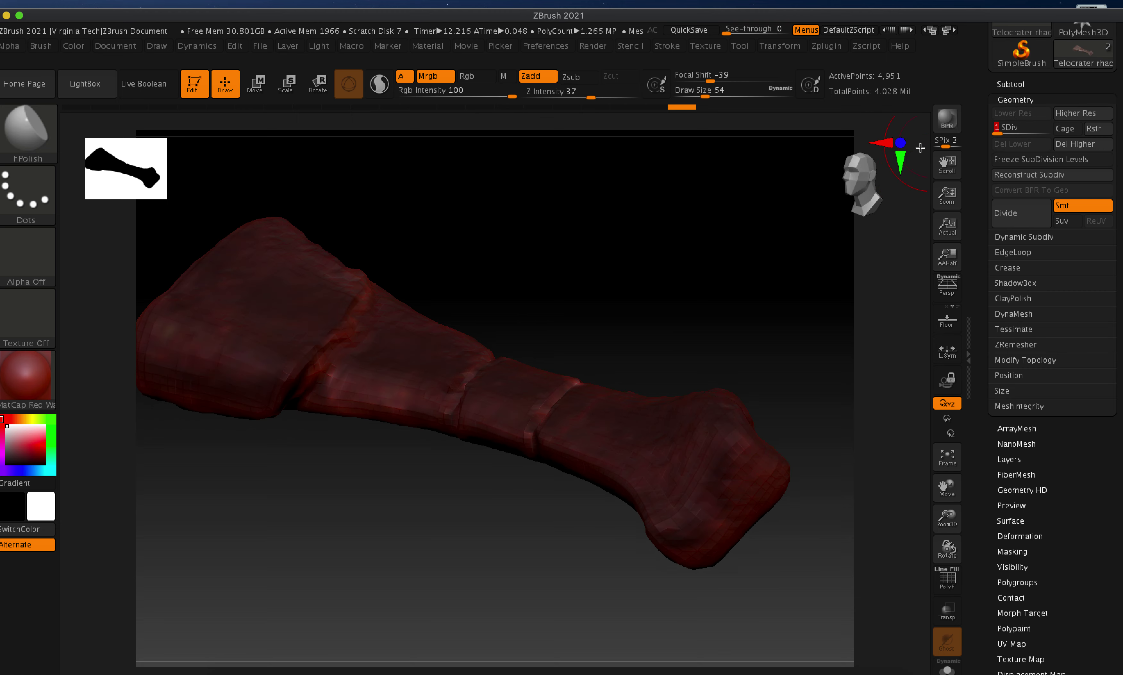
pyautogui.moveTo(737, 244); pyautogui.dragTo(734, 299)
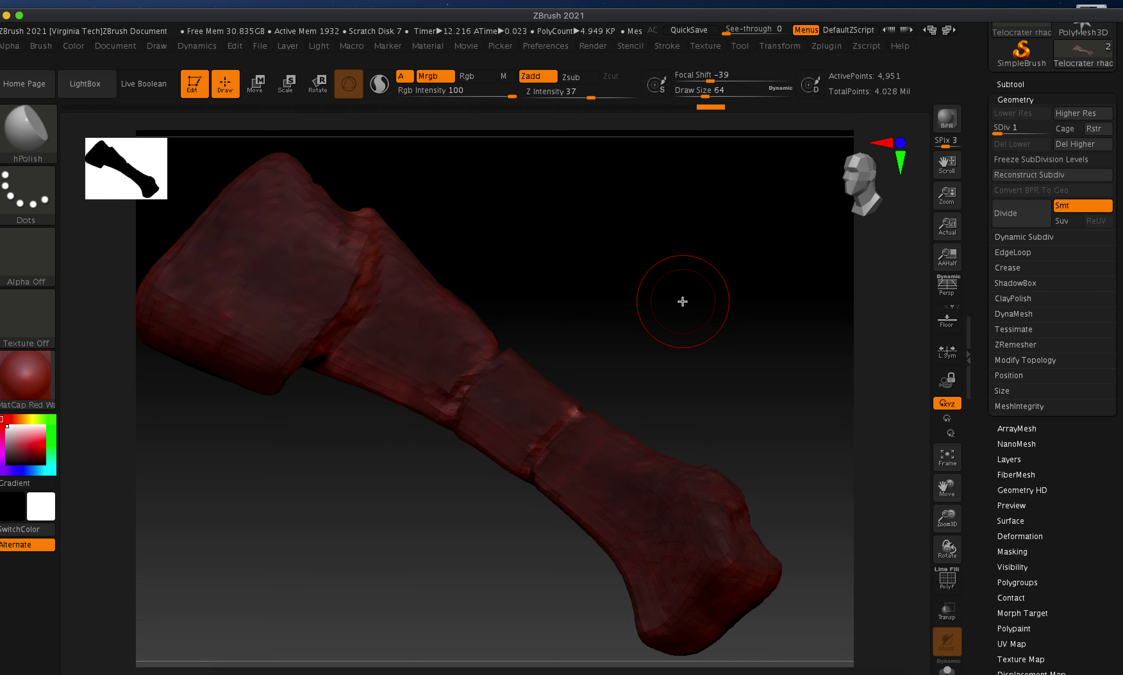
# Unwrap the lowest-level metatarsal mesh with UV Master and set its subdivision level to 5
pyautogui.click(828, 49)
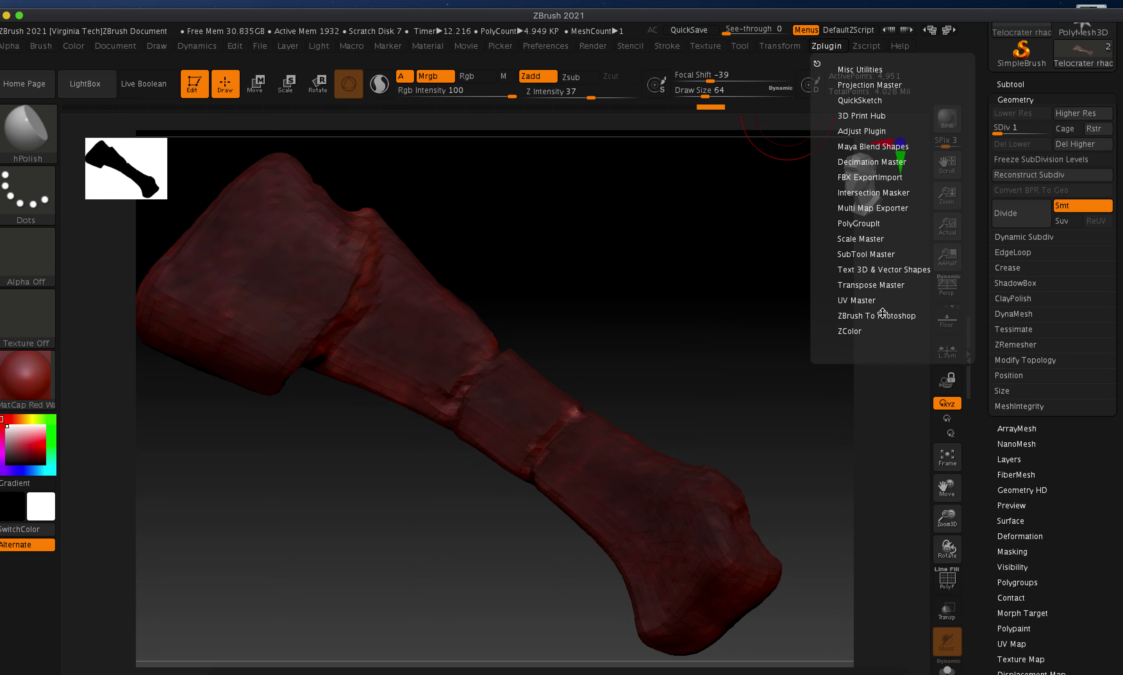
pyautogui.click(874, 301)
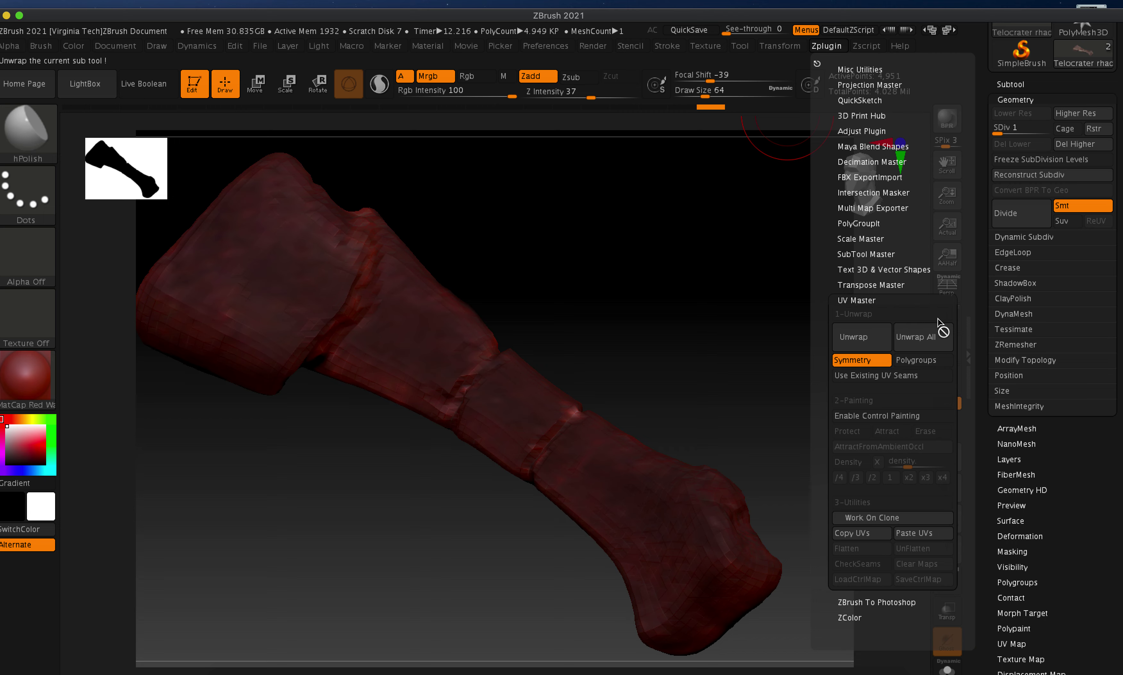
pyautogui.click(850, 337)
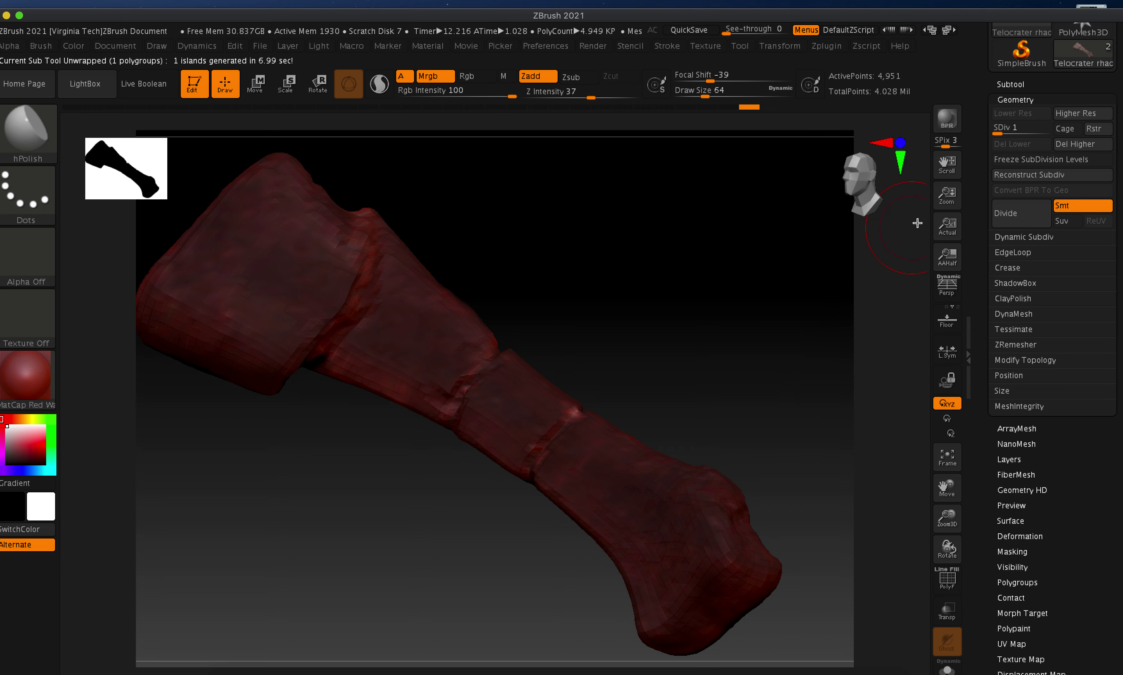
pyautogui.moveTo(1000, 132); pyautogui.dragTo(1049, 134)
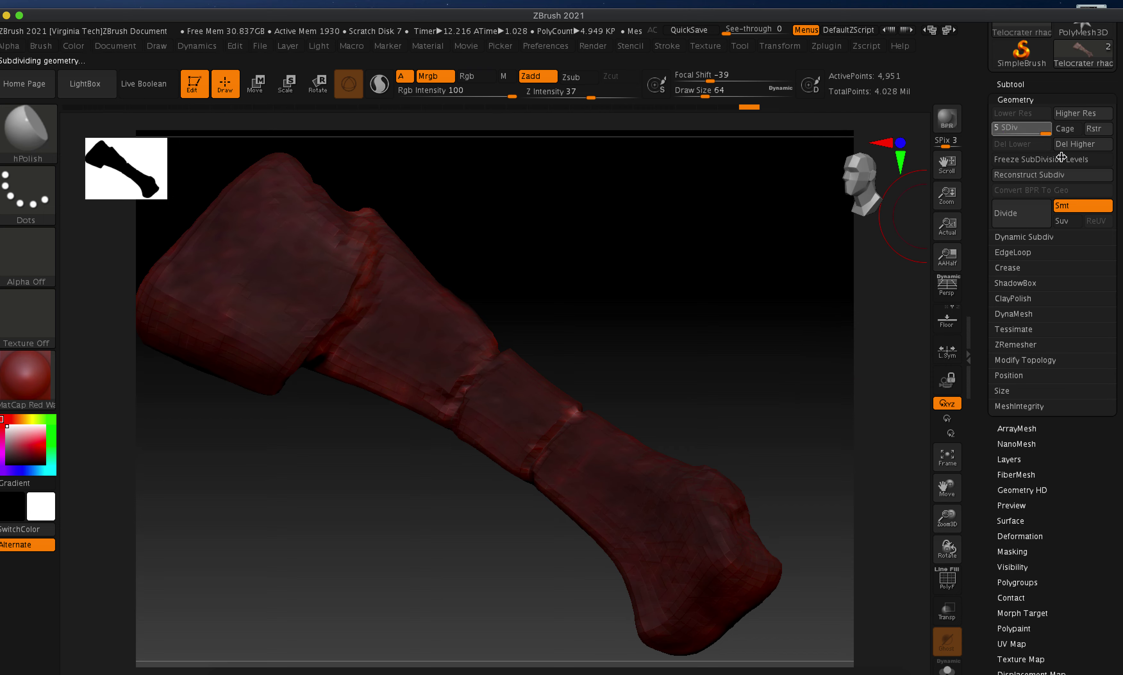
# Create a new texture map from the polypaint of the metatarsal at subdivision level 5
pyautogui.moveTo(1119, 392); pyautogui.dragTo(1062, 378)
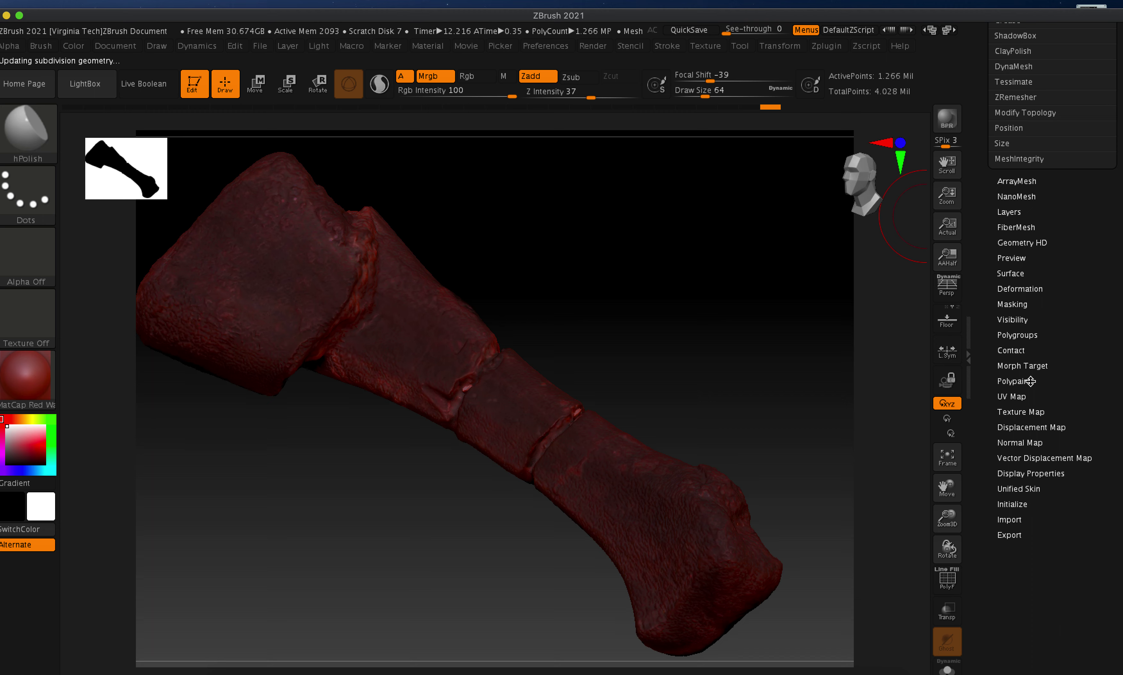
pyautogui.click(1029, 413)
pyautogui.moveTo(1070, 380); pyautogui.dragTo(1063, 453)
pyautogui.click(1013, 351)
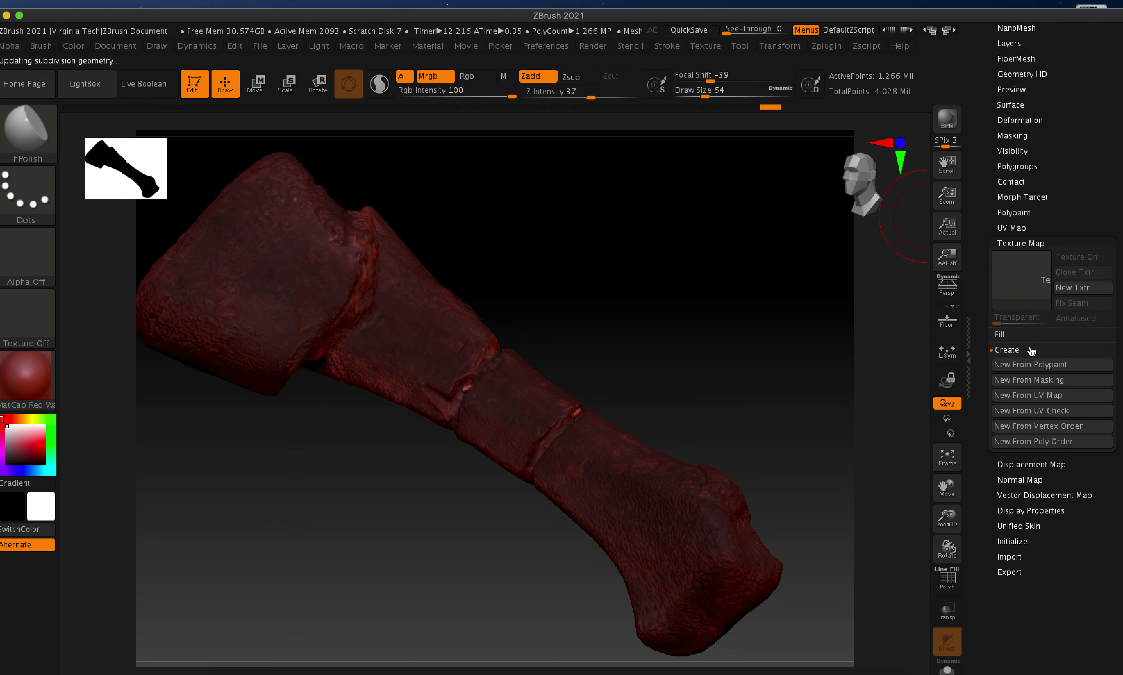
pyautogui.click(1076, 365)
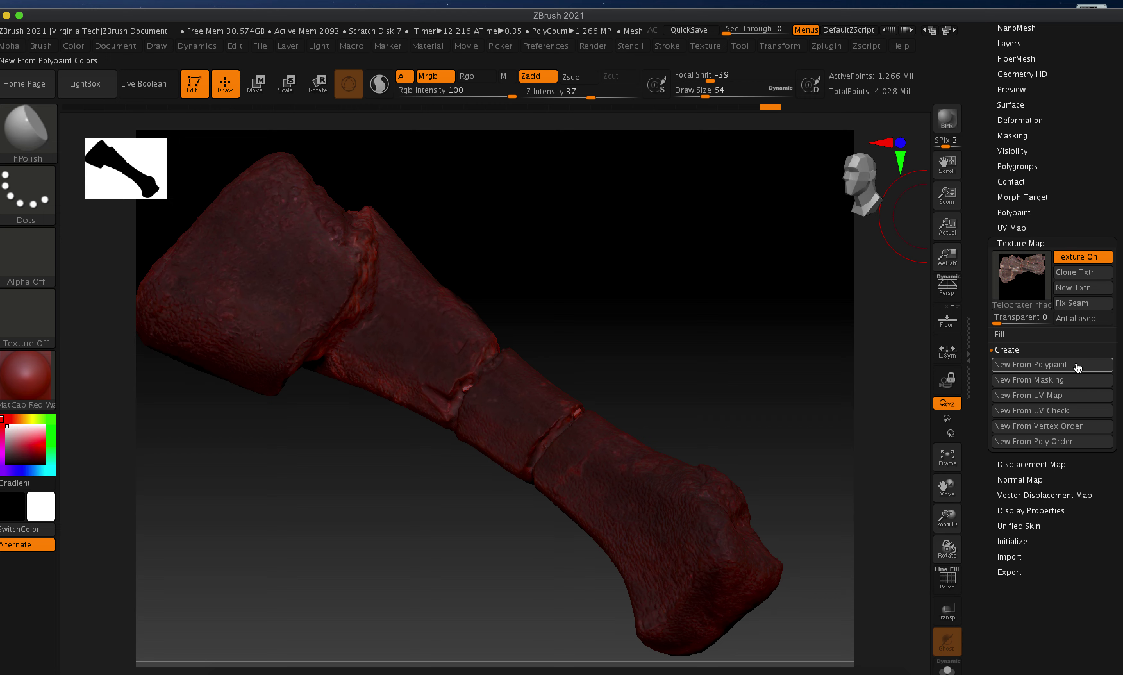
# Clone the metatarsal's new texture map so it is available as a separate texture
pyautogui.moveTo(1005, 275)
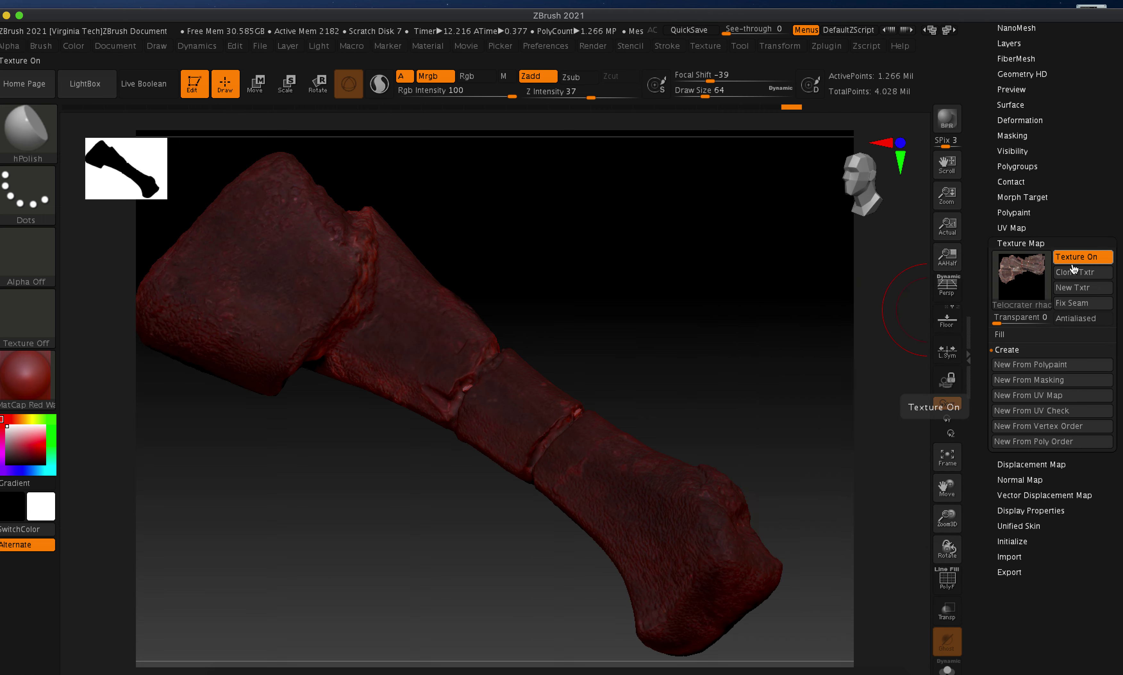
pyautogui.click(1075, 273)
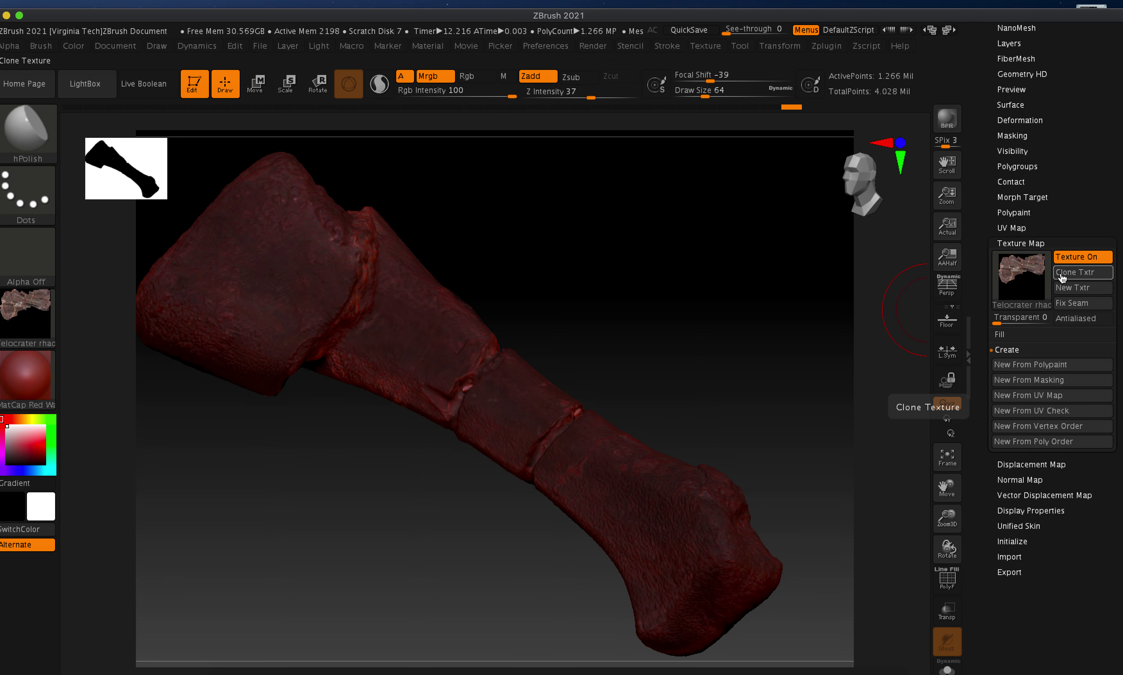
pyautogui.moveTo(1045, 284)
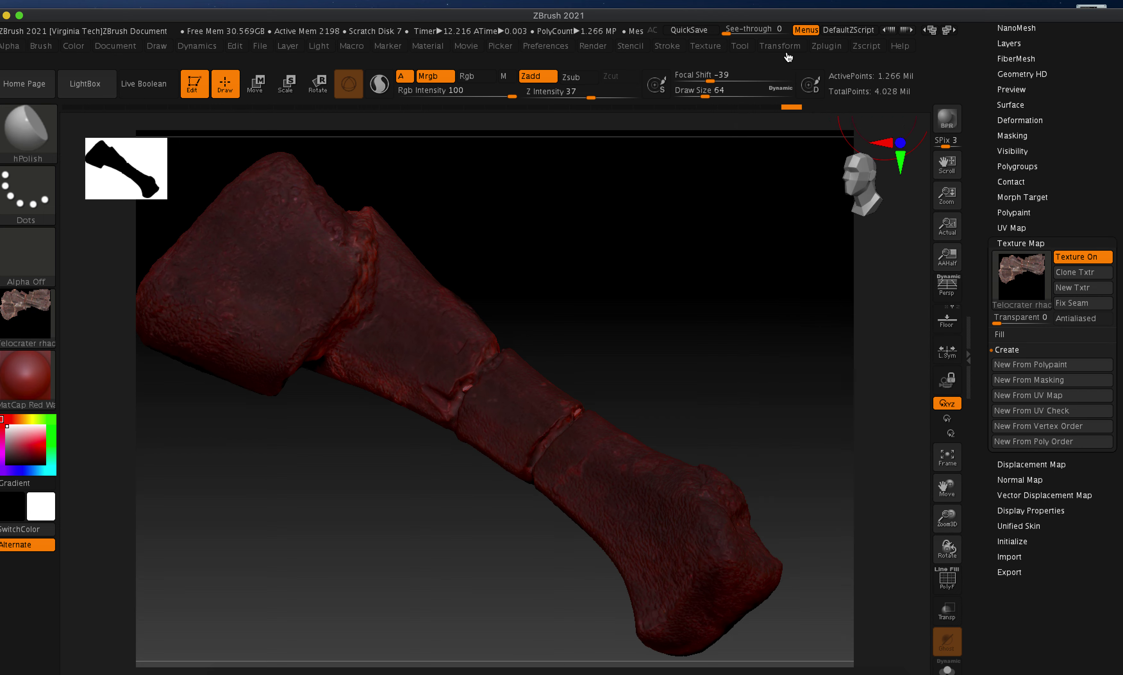
# Begin exporting the cloned texture and create a folder named "Final_model and texures from Zbrush" inside "dinosaur bone" for it
pyautogui.click(706, 47)
pyautogui.moveTo(737, 186)
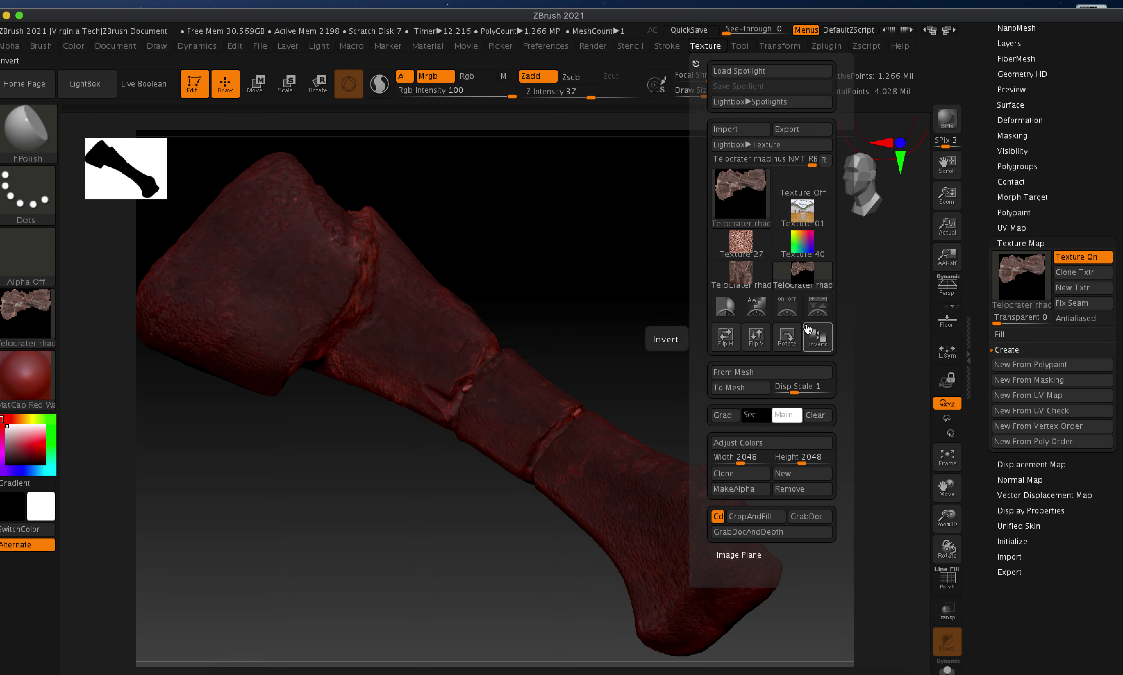
pyautogui.click(812, 129)
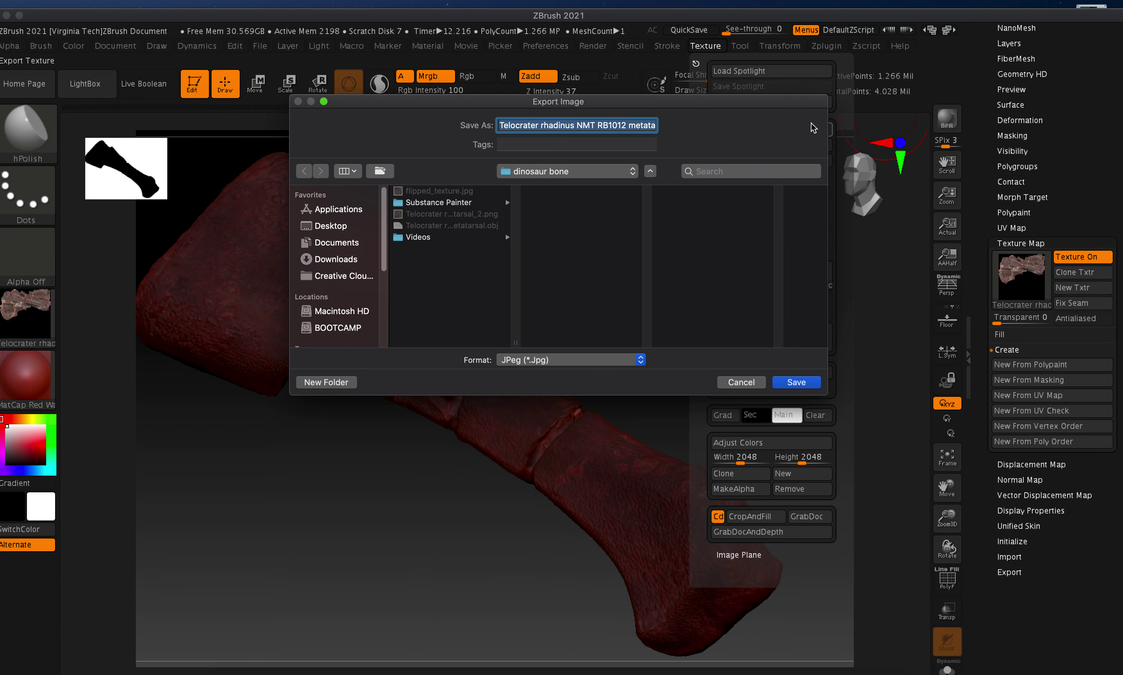
pyautogui.click(328, 388)
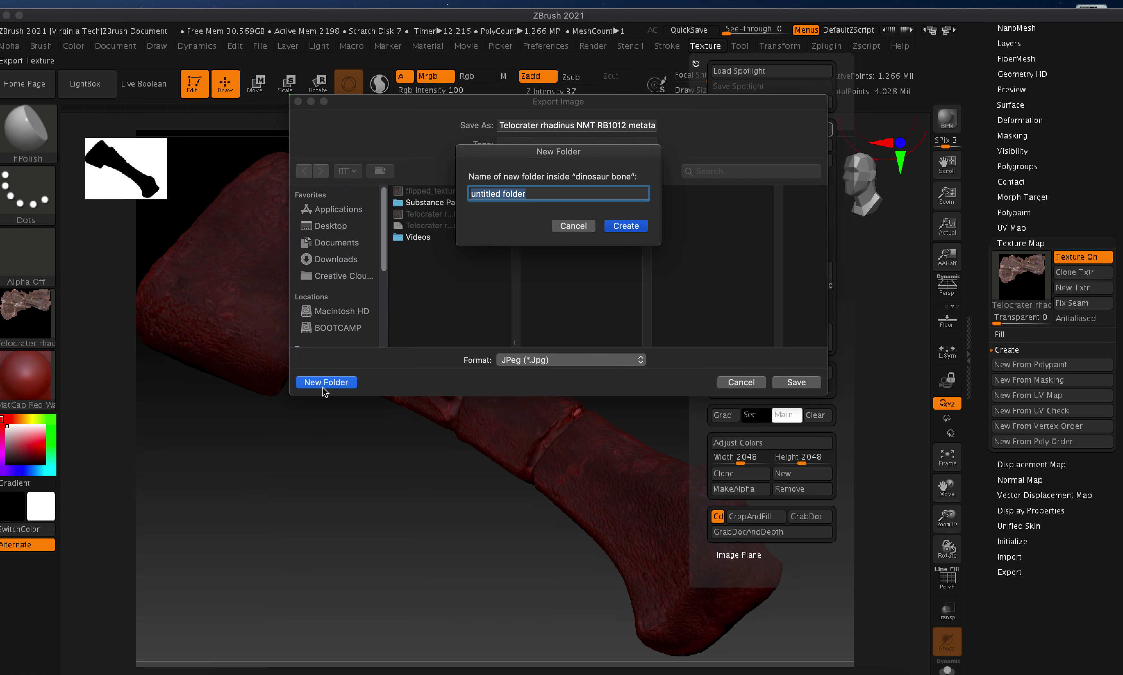
pyautogui.write('Fina')
pyautogui.write('l_model and texures')
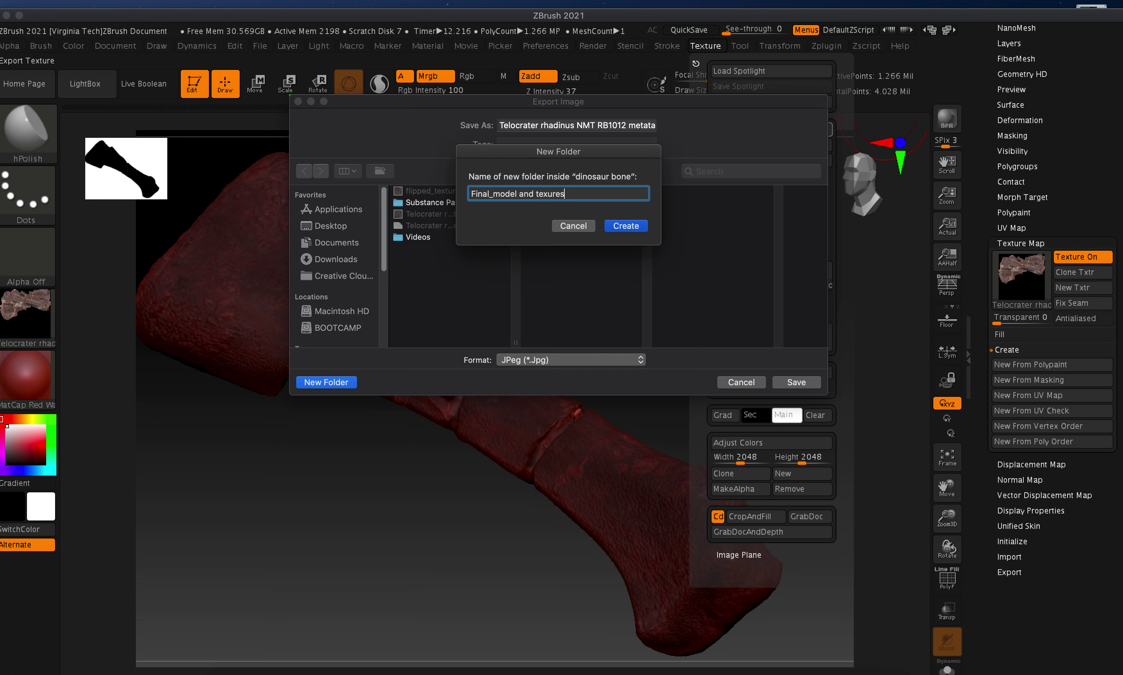
pyautogui.write(' from Zbrush')
pyautogui.press('Return')
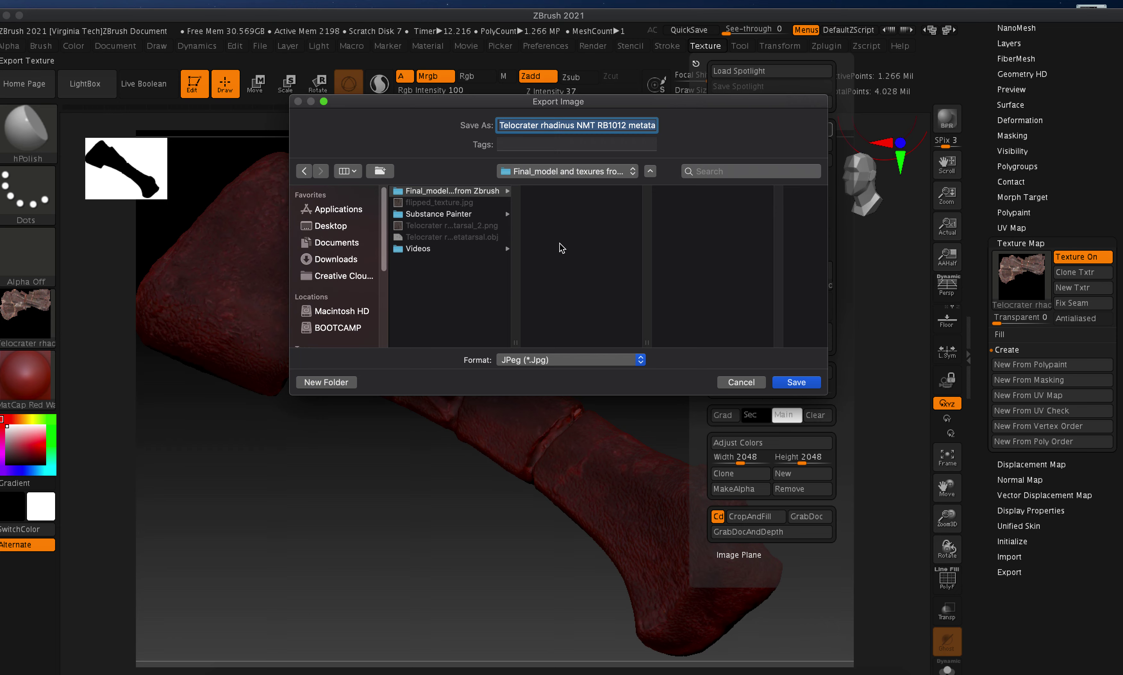
# Export the cloned texture under its default name as a 2048 by 2048 JPEG with quality 100
pyautogui.click(791, 383)
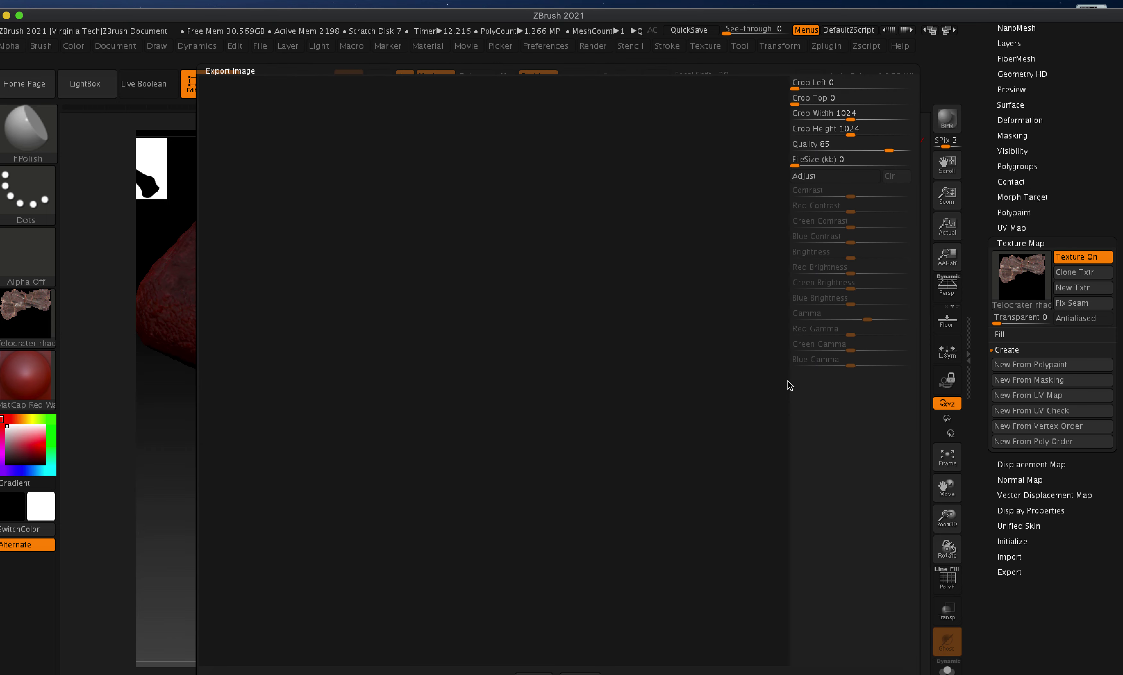
pyautogui.moveTo(637, 349); pyautogui.dragTo(627, 509)
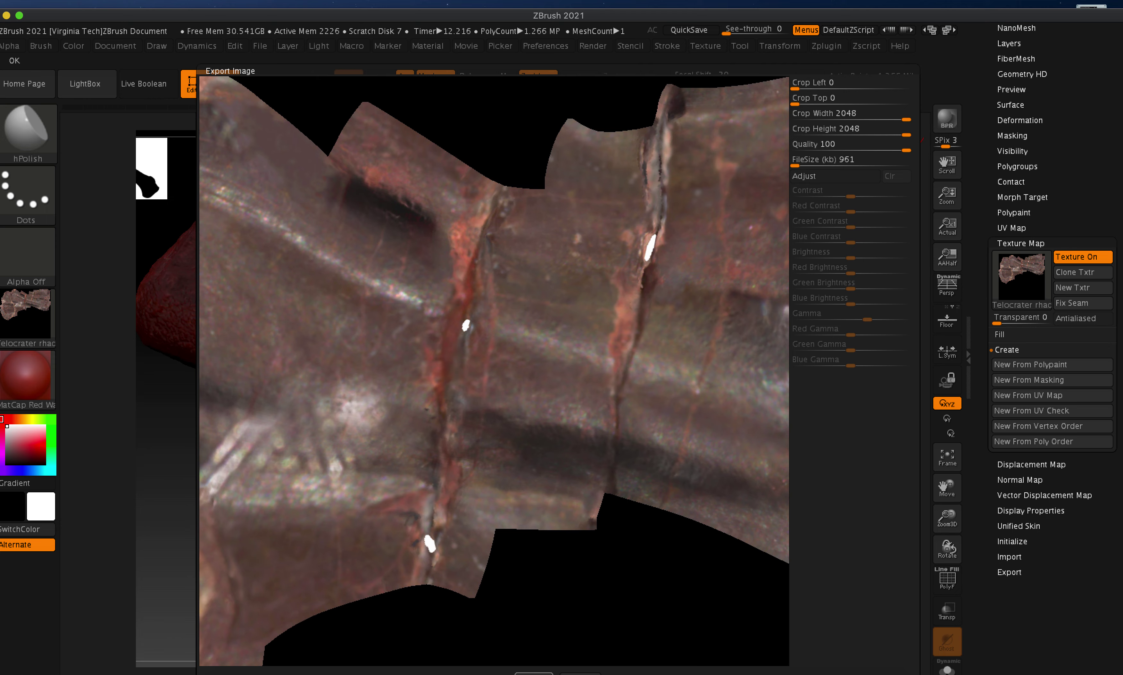
pyautogui.click(533, 672)
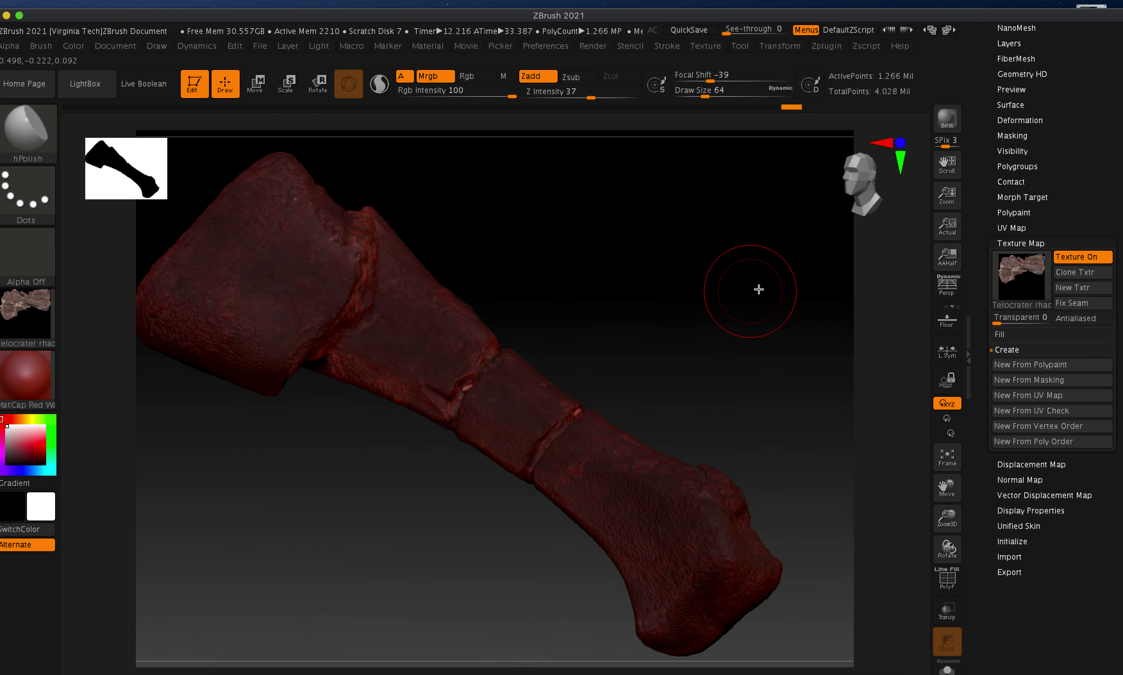
# Flip the cloned metatarsal texture vertically
pyautogui.click(1061, 304)
pyautogui.click(705, 46)
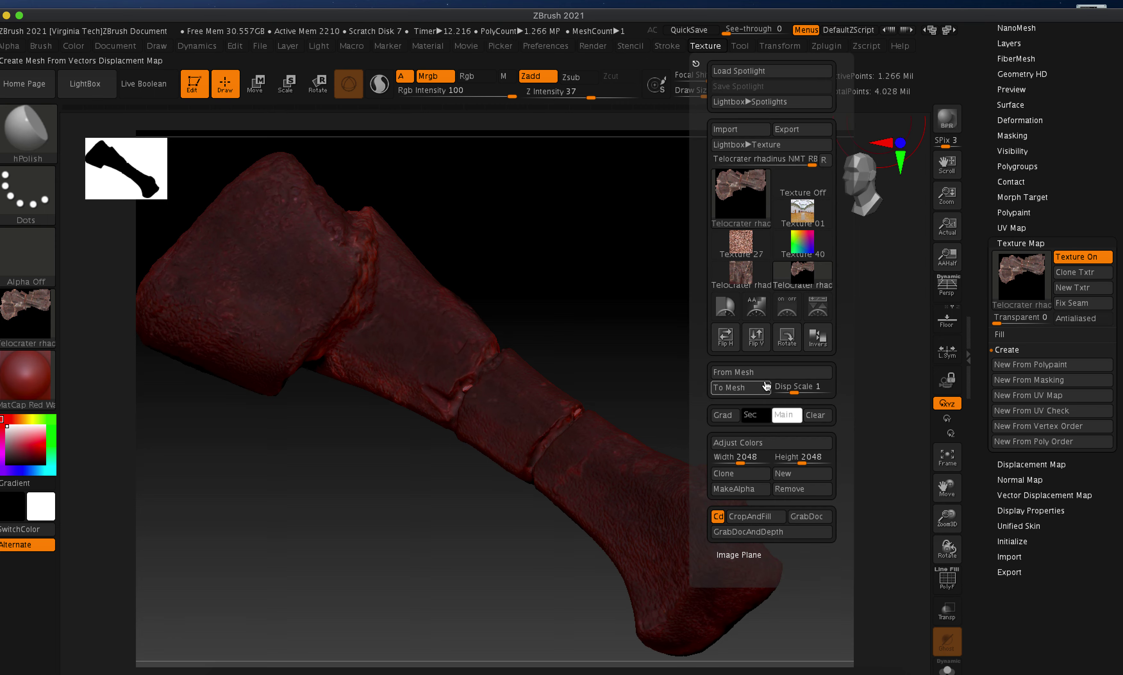
pyautogui.moveTo(750, 225)
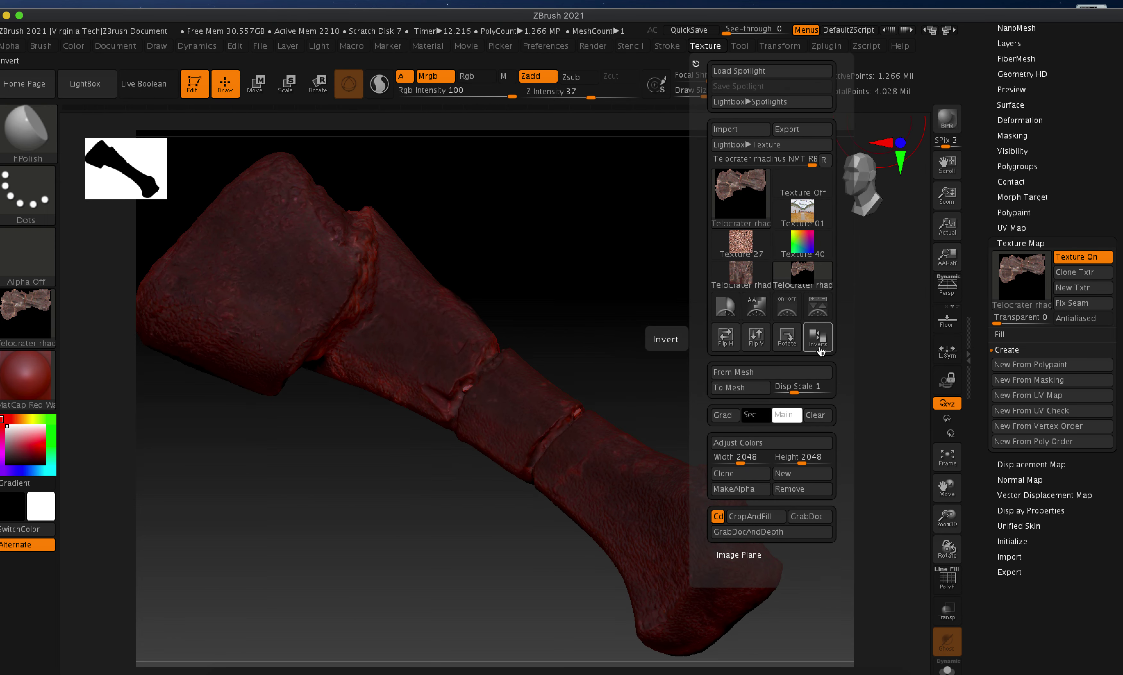
pyautogui.click(756, 337)
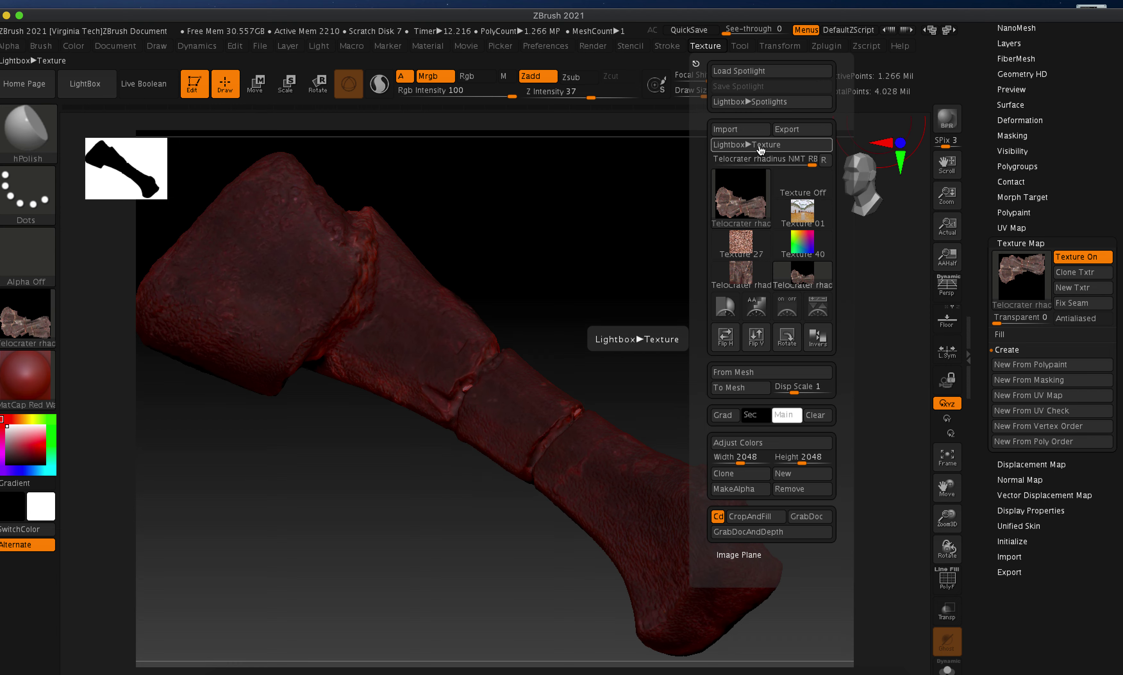
# Export the flipped texture as a 2048 by 2048 JPEG named "flip_texture" with quality 100 in the same folder
pyautogui.click(787, 130)
pyautogui.click(562, 143)
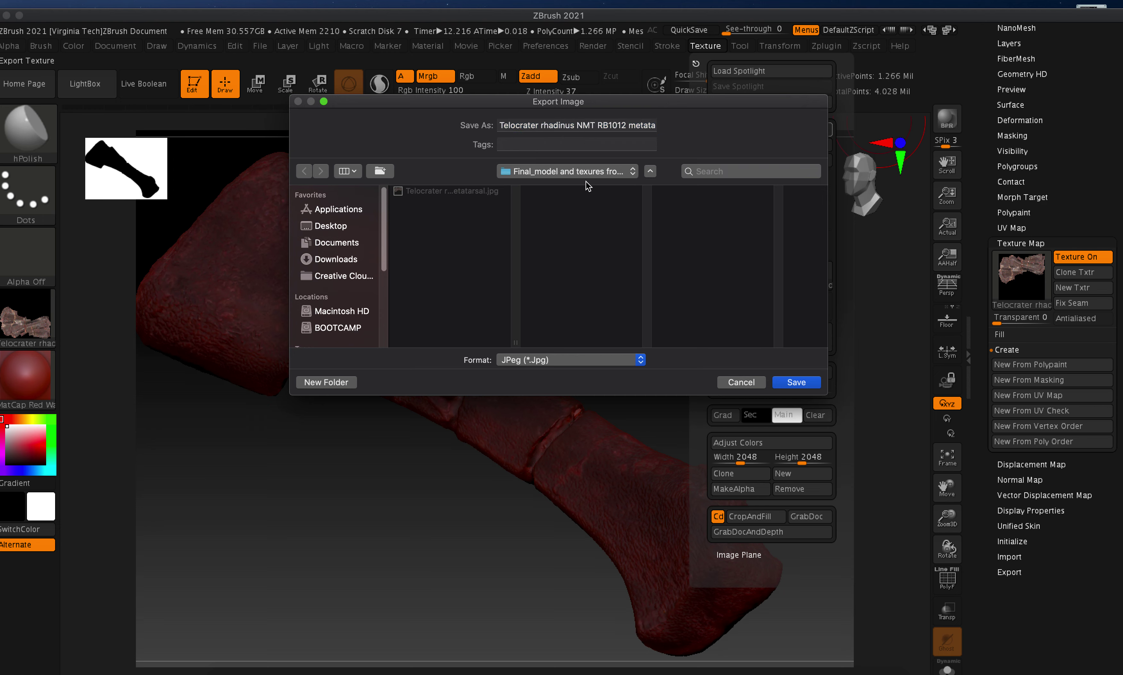
pyautogui.tripleClick(593, 122)
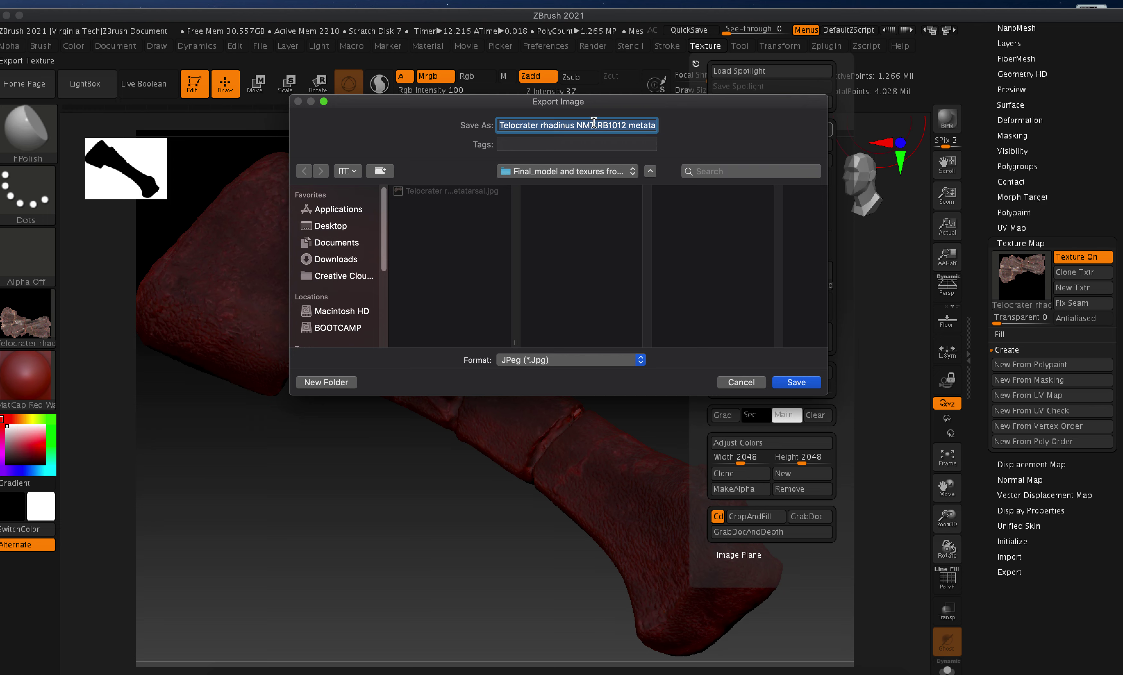
pyautogui.write('flip_texture')
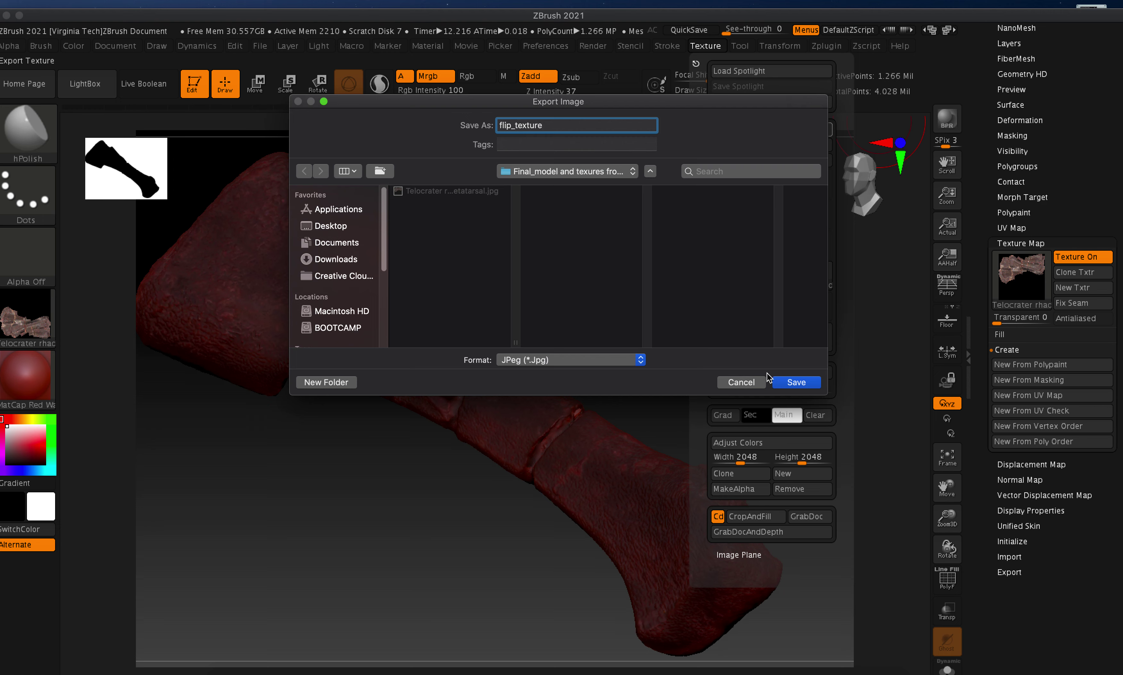
pyautogui.click(796, 382)
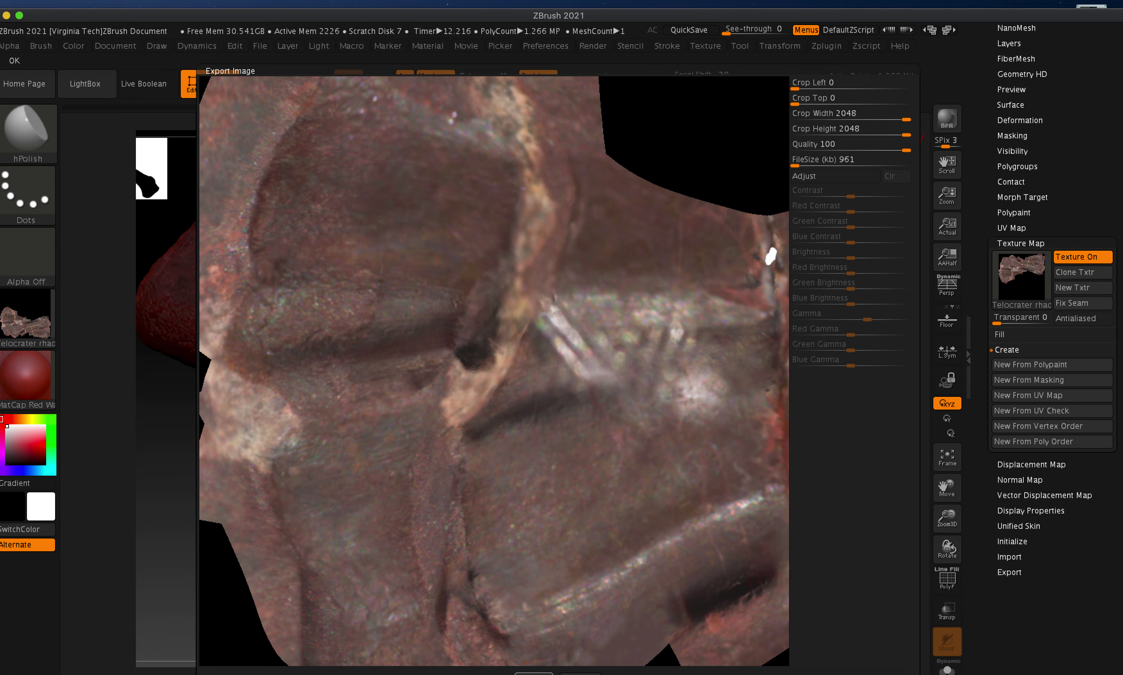
pyautogui.click(577, 672)
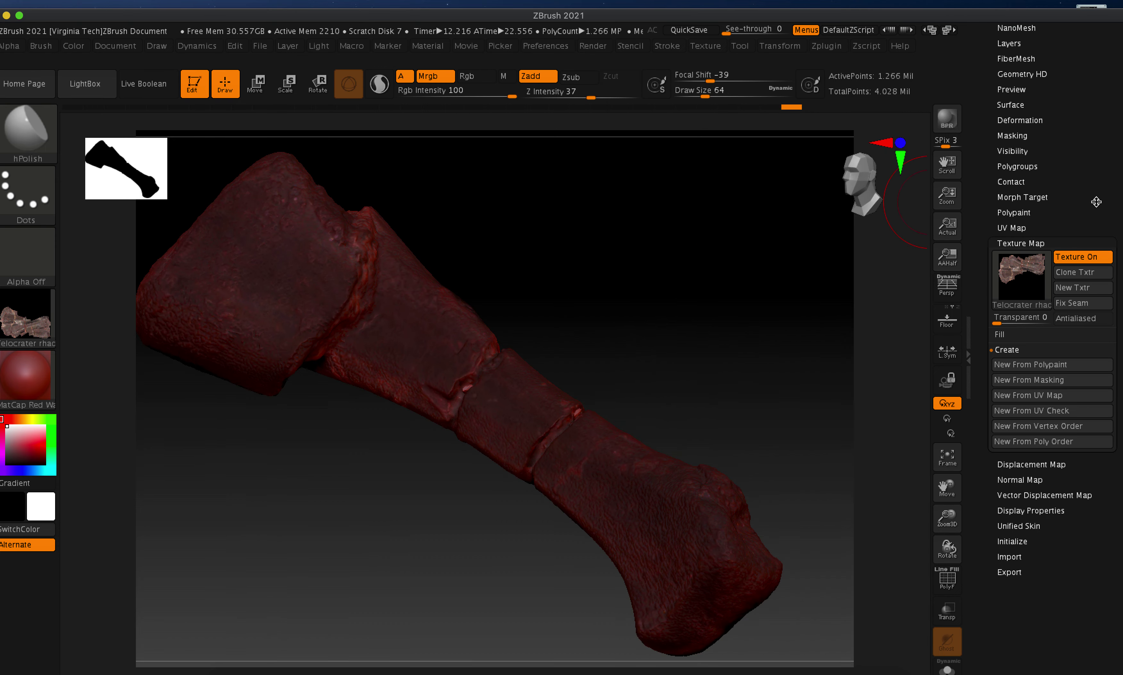
# Set the metatarsal subtool's subdivision level to 1
pyautogui.scroll(1, 1111, 210)
pyautogui.scroll(10, 1111, 210)
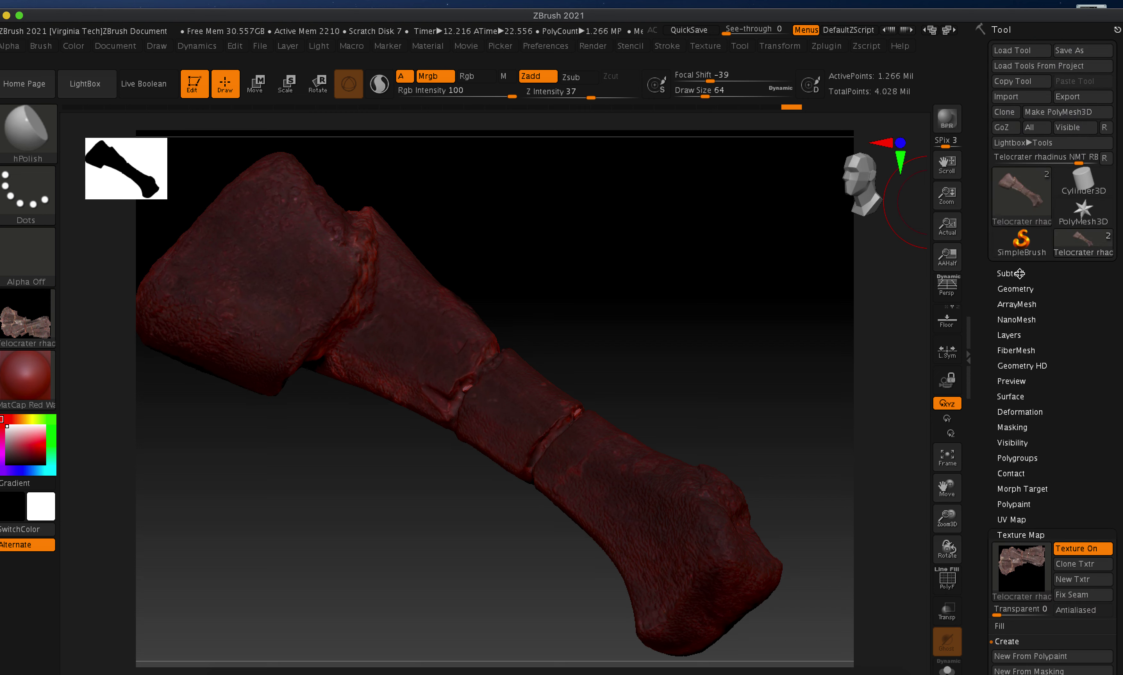
pyautogui.click(1019, 273)
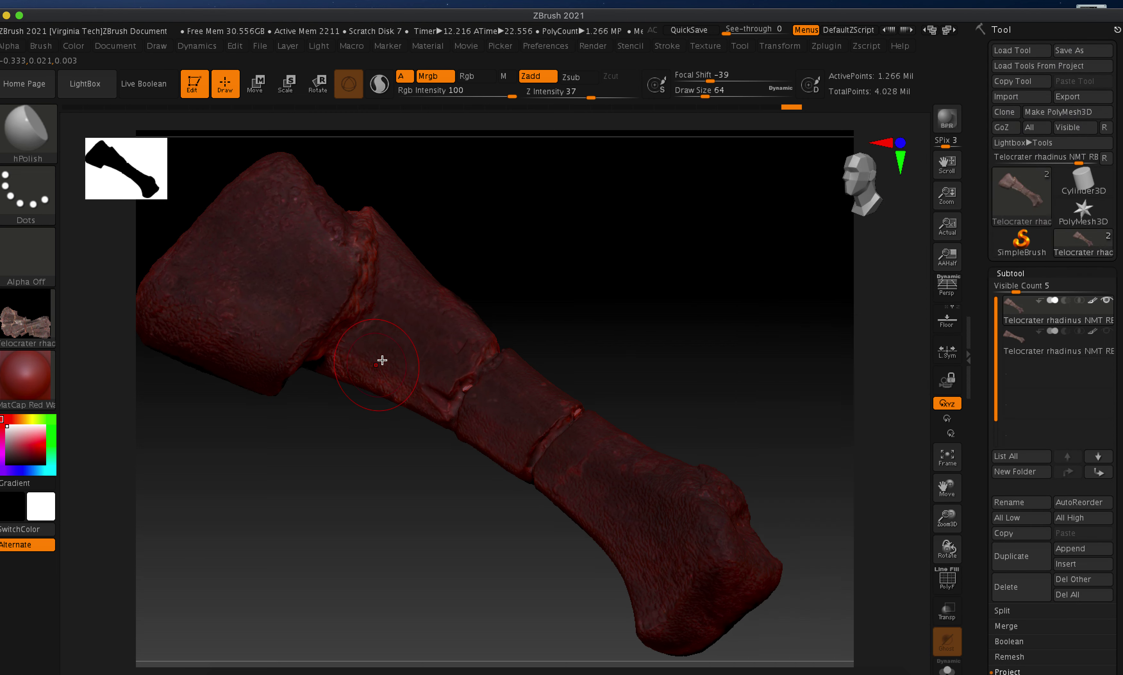
pyautogui.scroll(-10, 1119, 338)
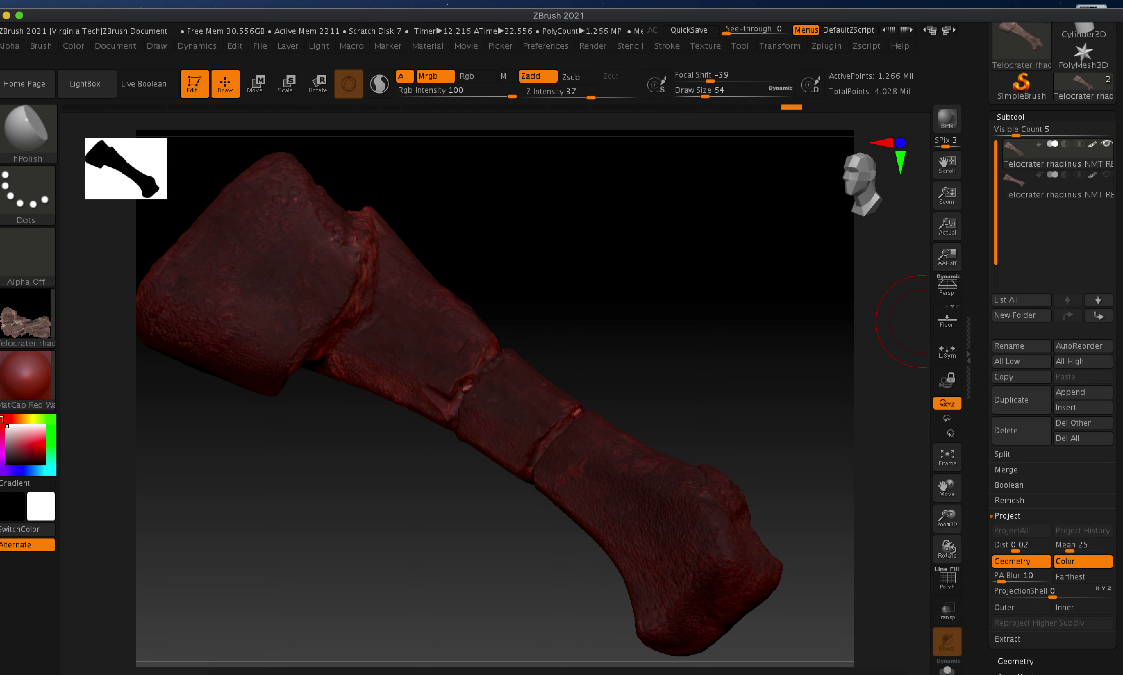
pyautogui.scroll(-12, 1048, 401)
pyautogui.click(1032, 474)
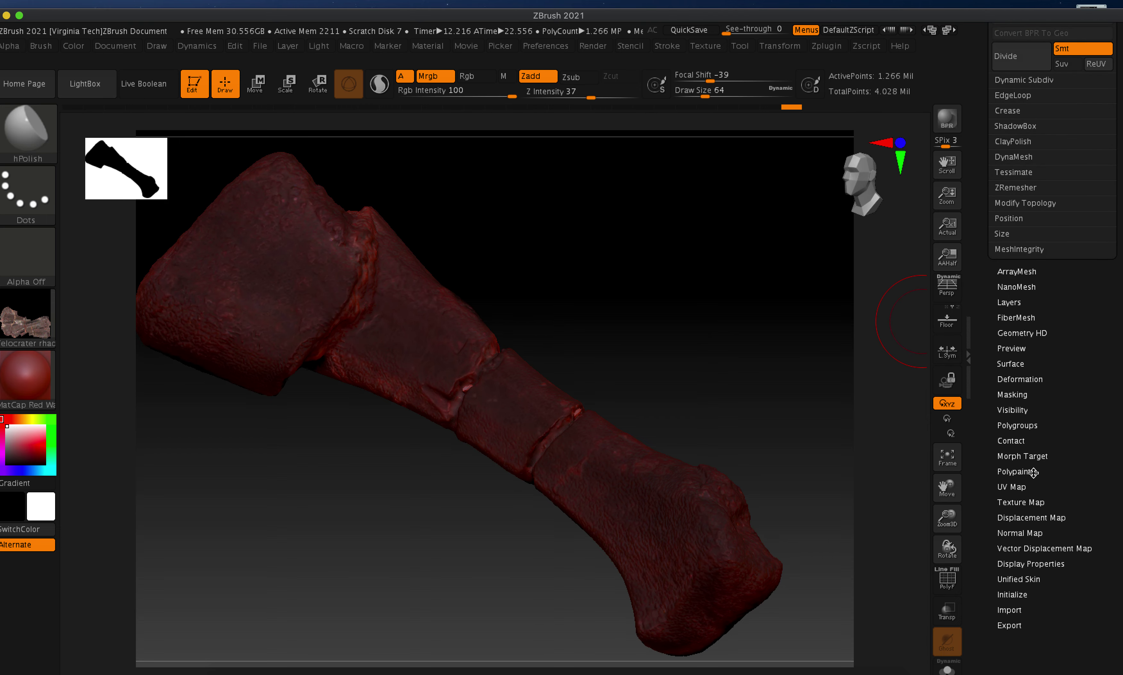
pyautogui.scroll(20, 1092, 345)
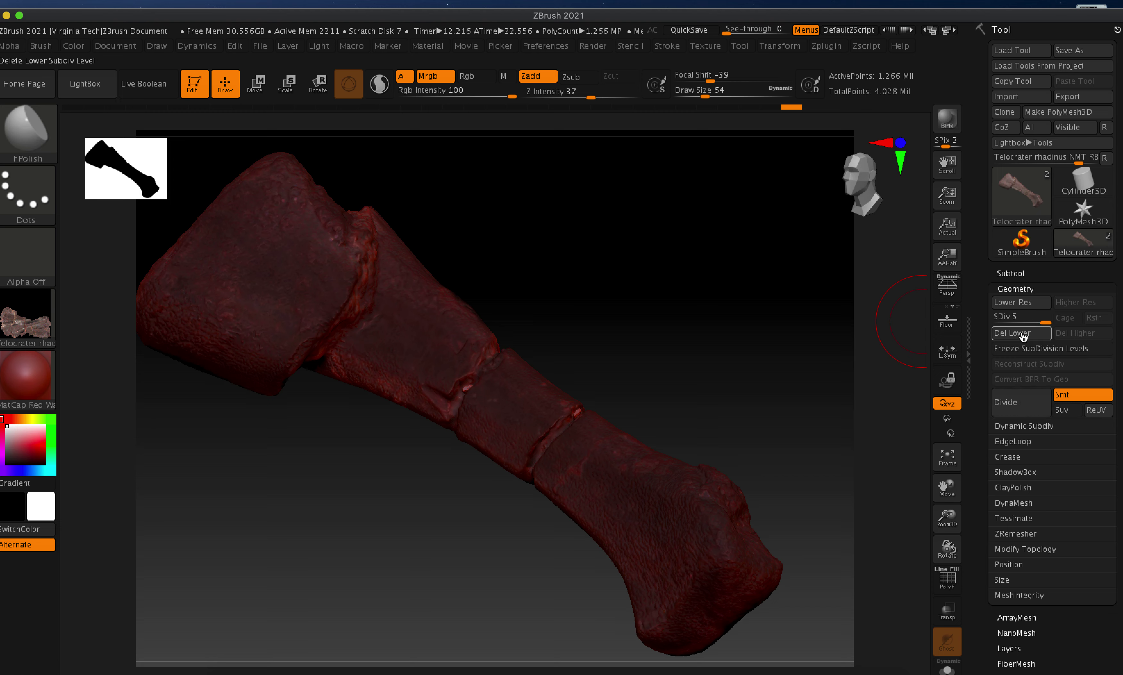
pyautogui.moveTo(1041, 322); pyautogui.dragTo(1003, 323)
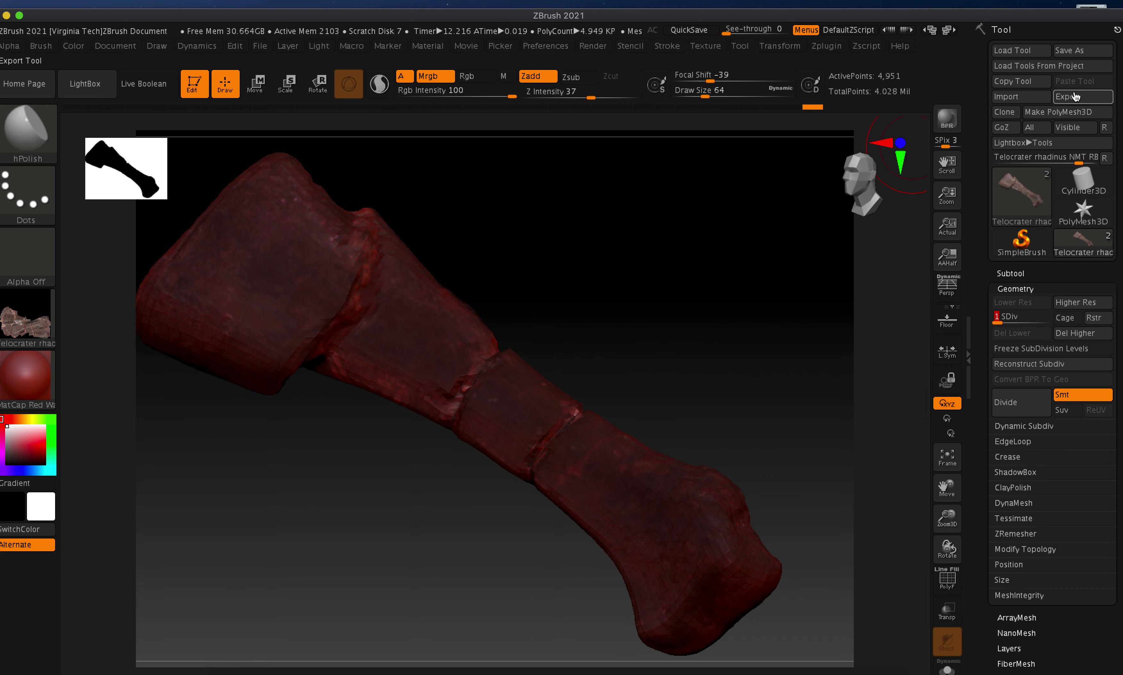
# Export the lowest-level metatarsal mesh in OBJ format as "low" into the "Final_model and texures from Zbrush" folder
pyautogui.click(1088, 97)
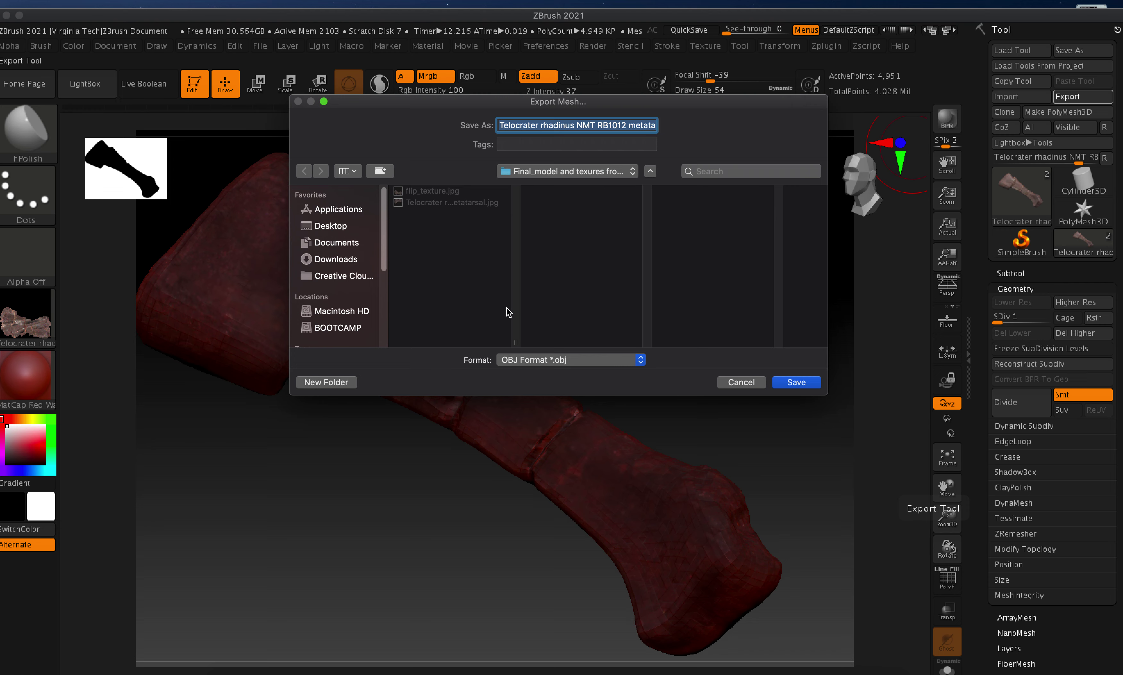
pyautogui.write('low')
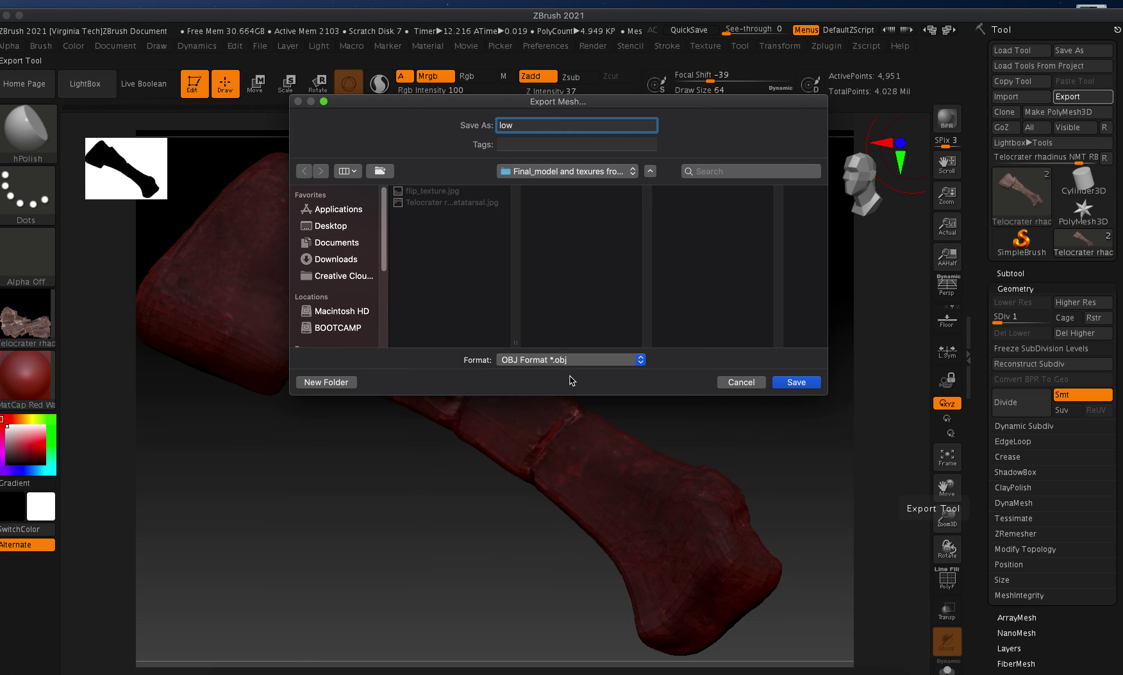
pyautogui.click(798, 384)
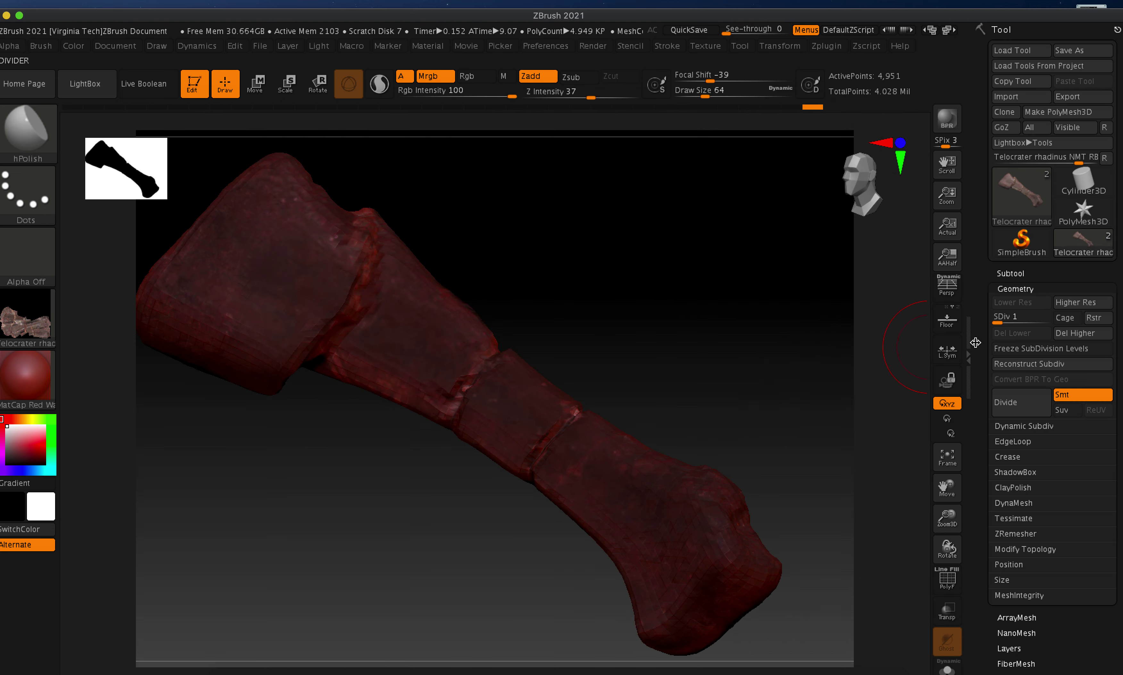
# Set the metatarsal's subdivision level to 5 and export the mesh in OBJ format as "high" into the same folder
pyautogui.moveTo(1010, 322); pyautogui.dragTo(1069, 328)
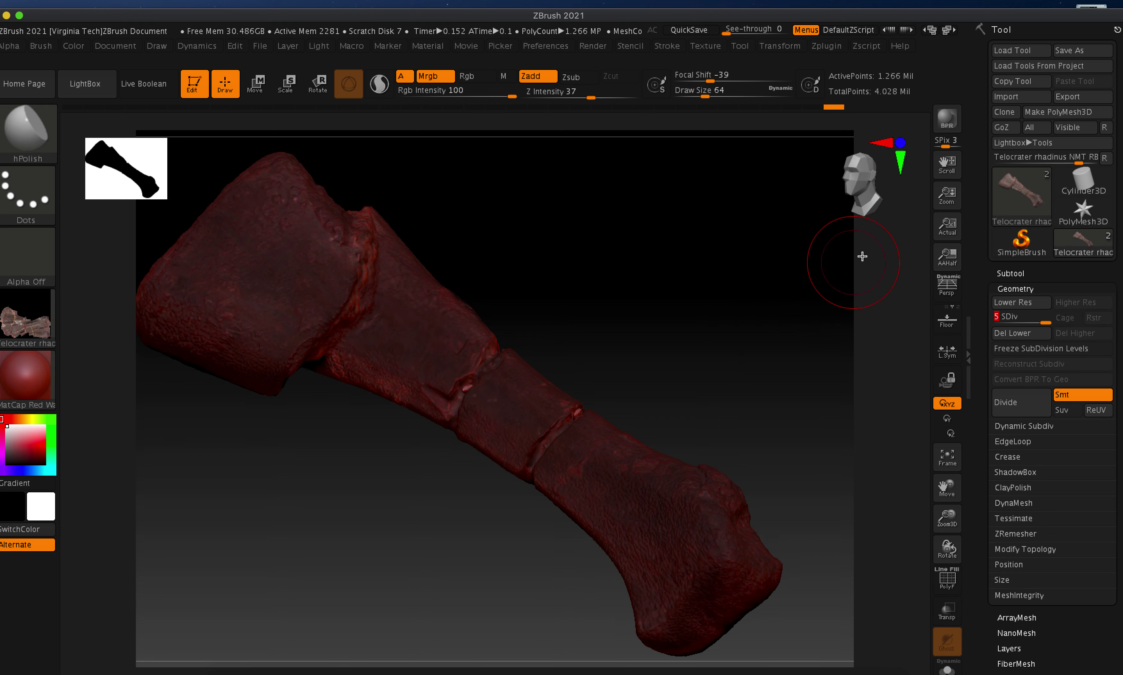
pyautogui.click(1066, 97)
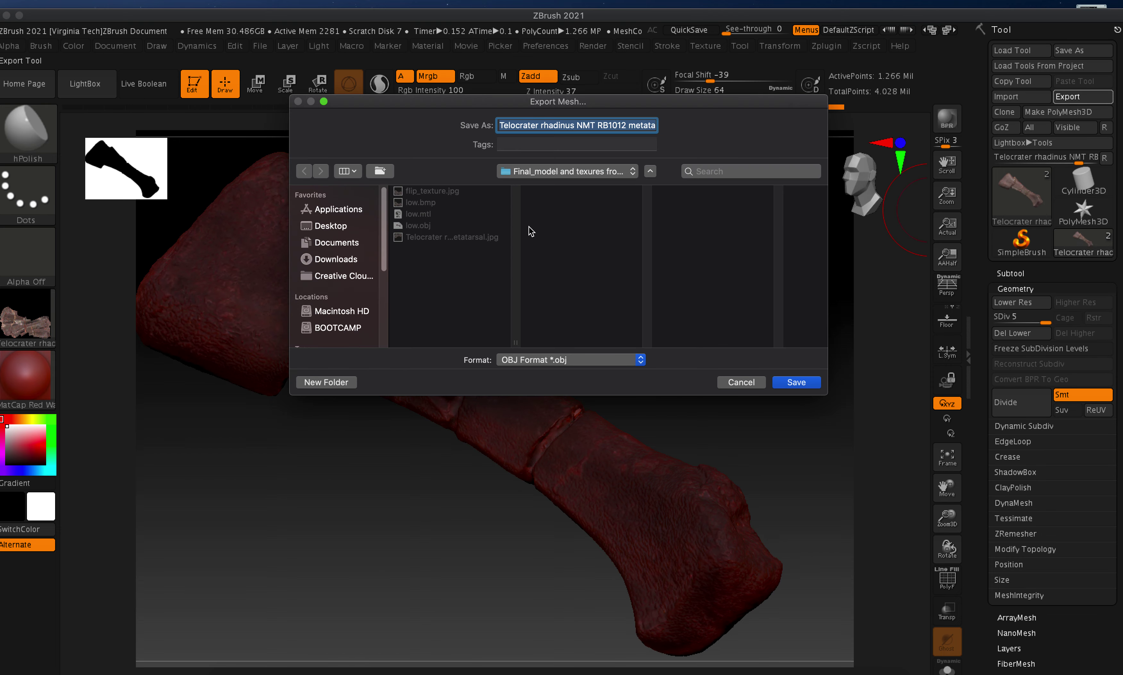
pyautogui.write('igh')
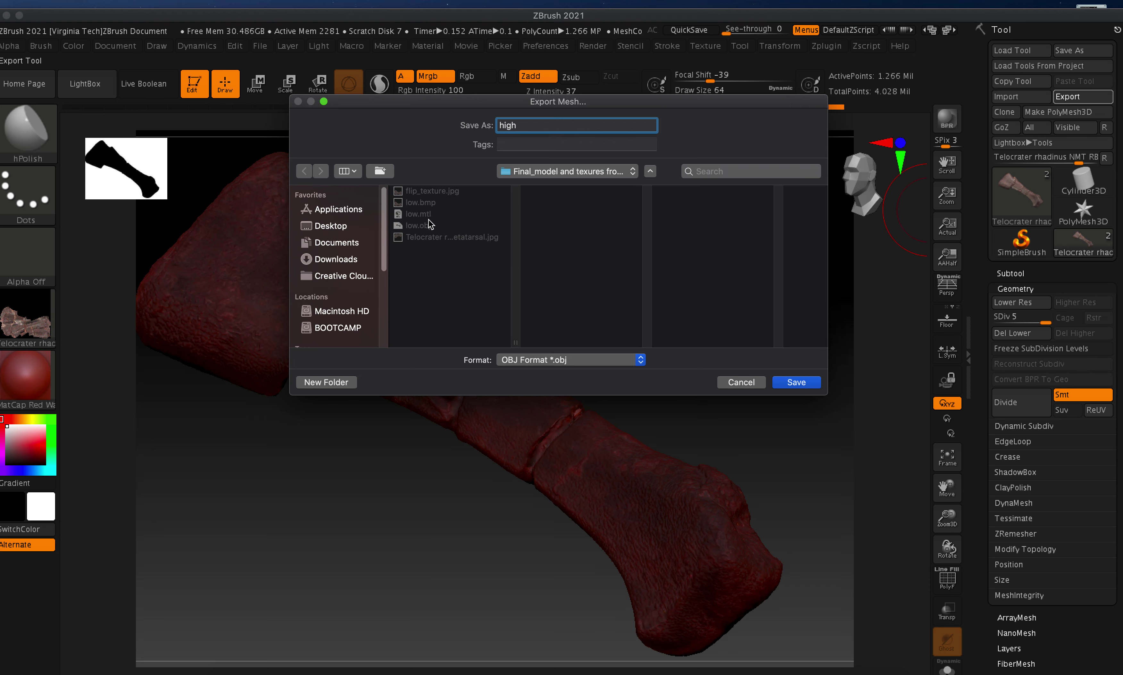
pyautogui.click(775, 385)
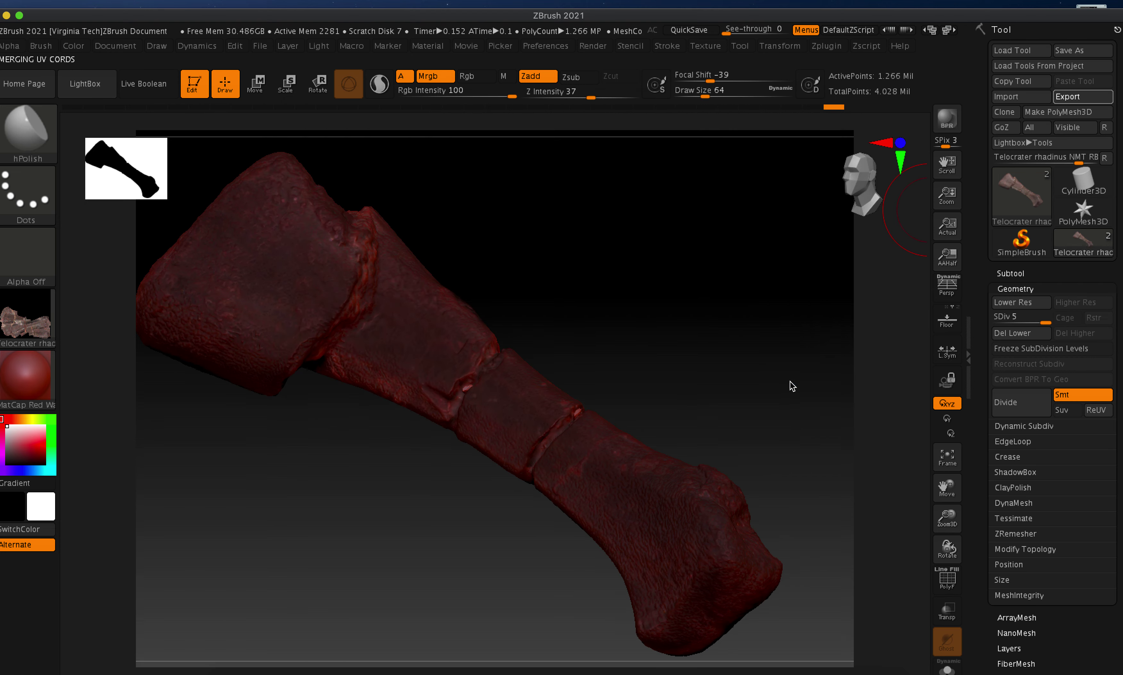